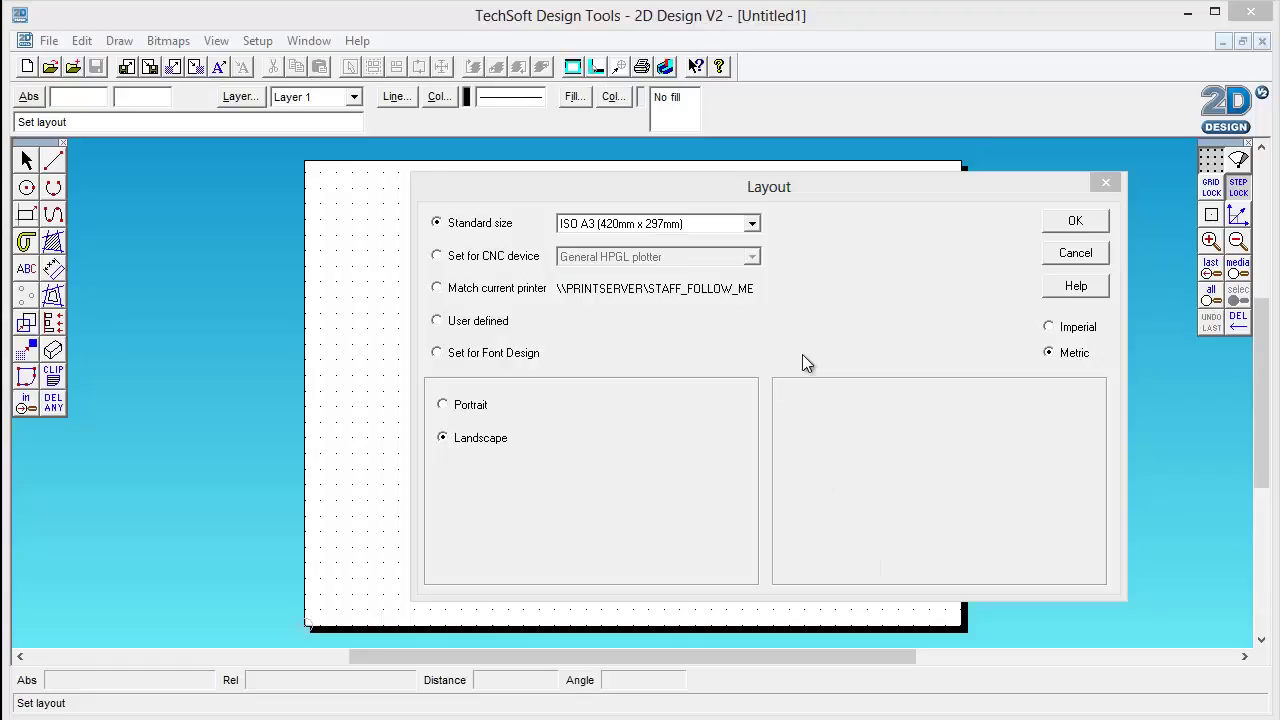
- Confirm the drawing sheet as ISO A3 (420mm x 297mm), landscape, metric
drag(760, 187, 683, 187)
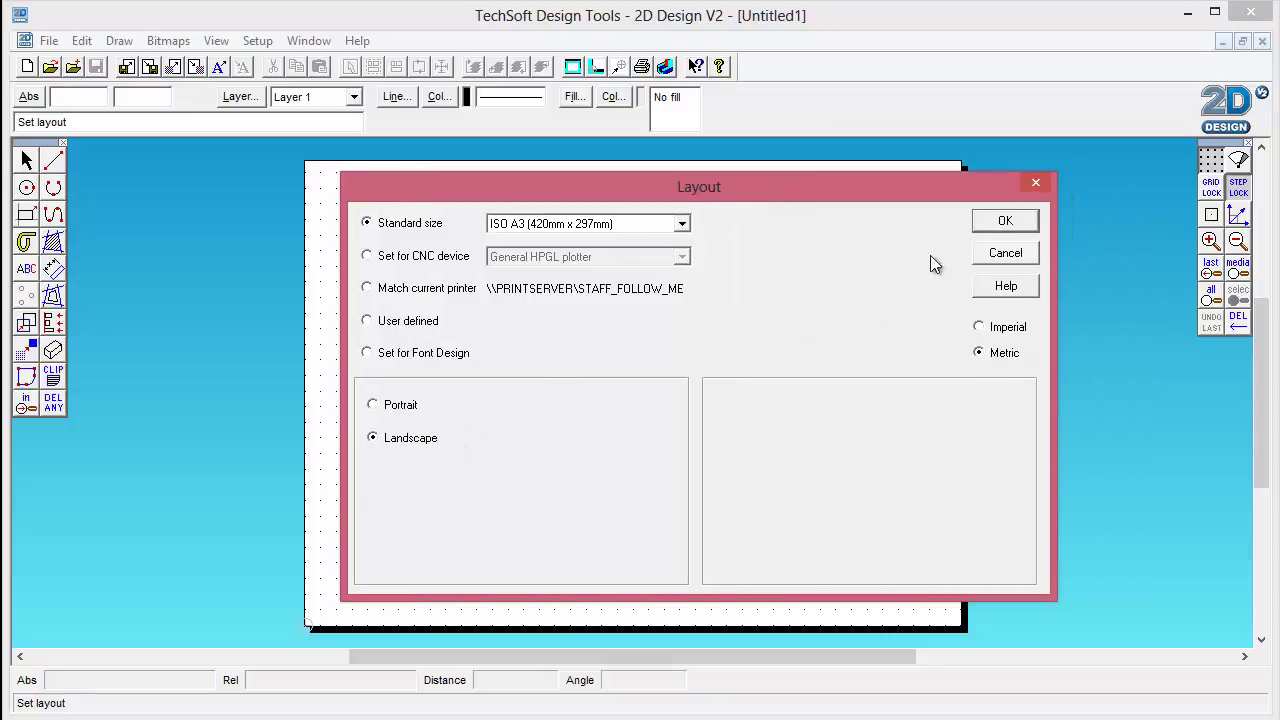
click(1004, 224)
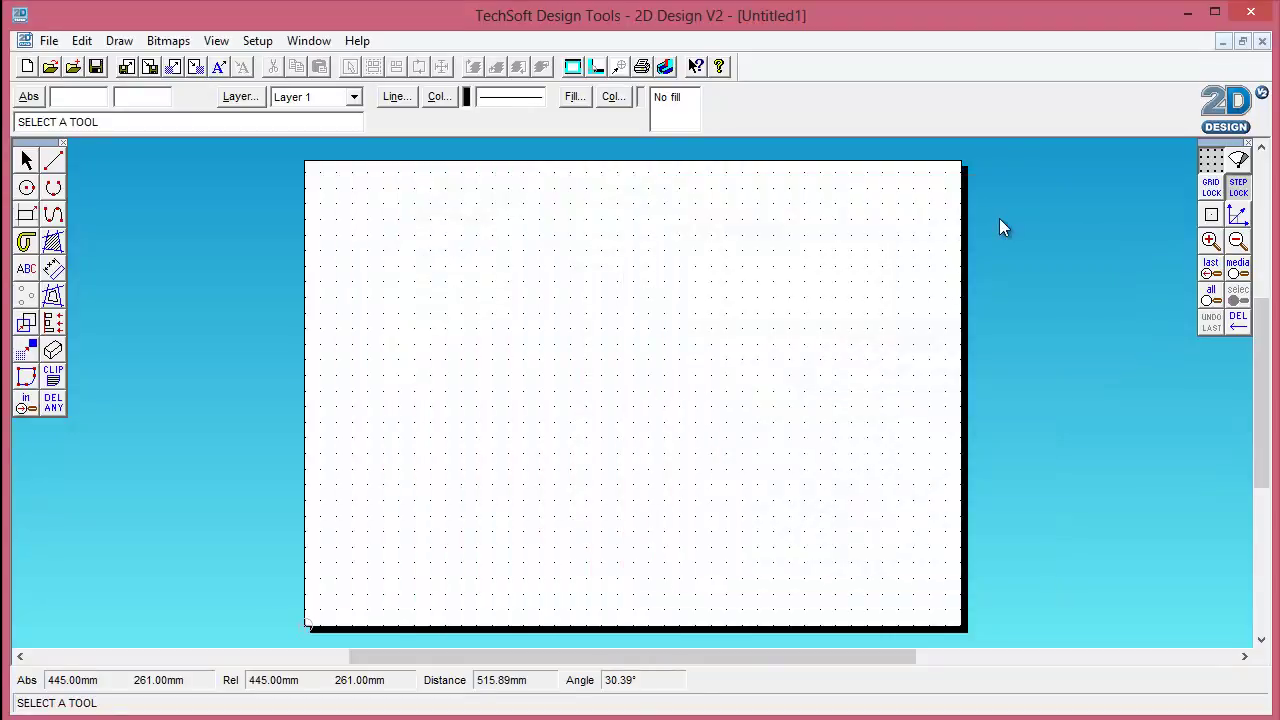
- Save the blank drawing to the Desktop as 'Task 2 Map'
click(48, 40)
click(59, 173)
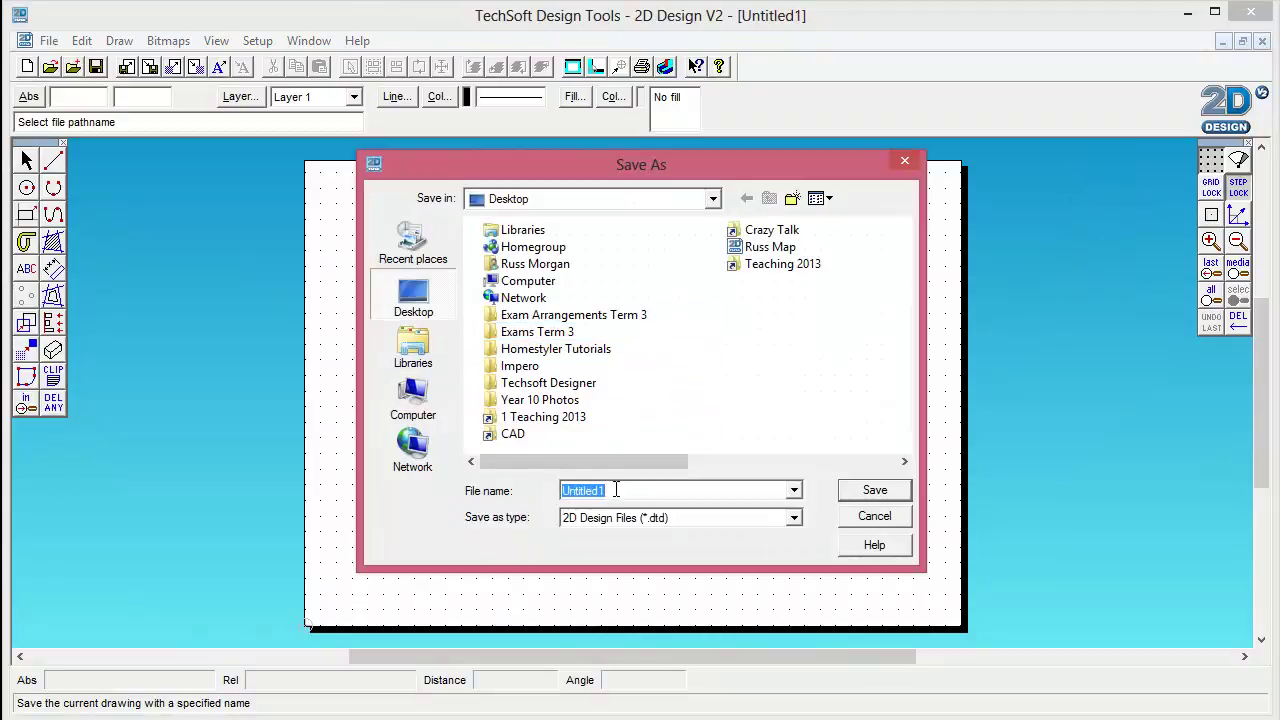
text(Task 2 Map)
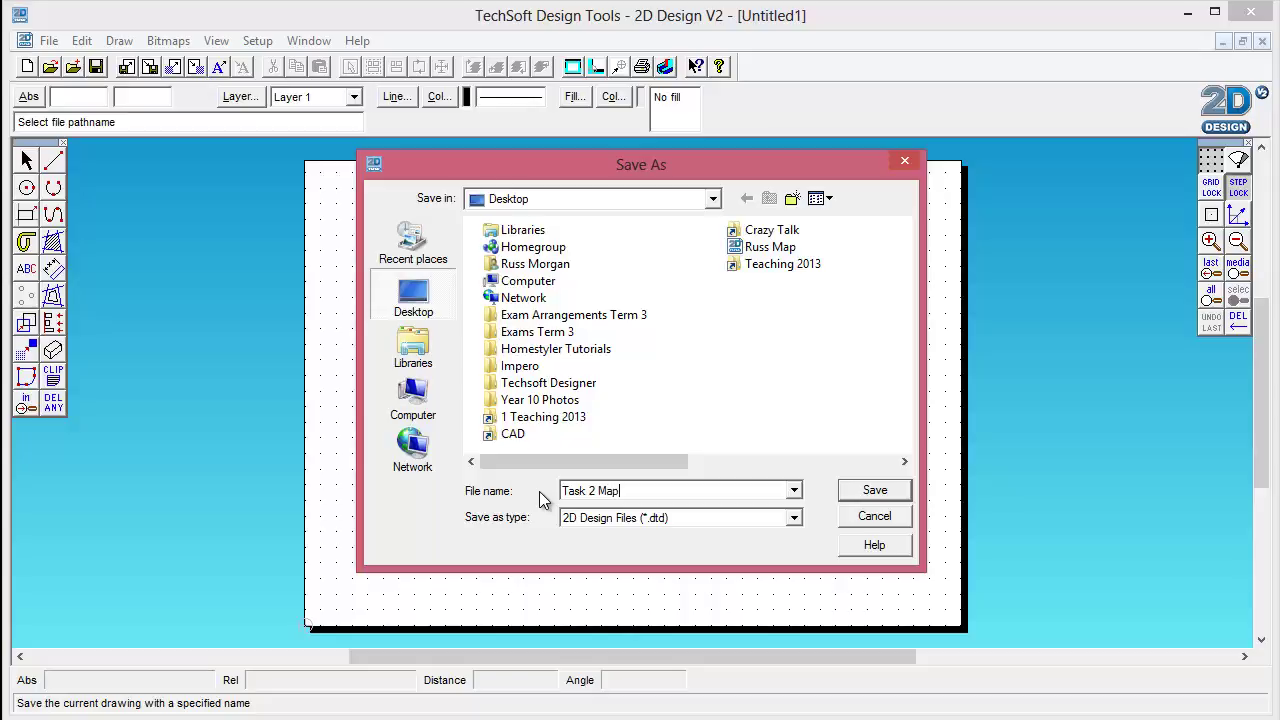
click(866, 490)
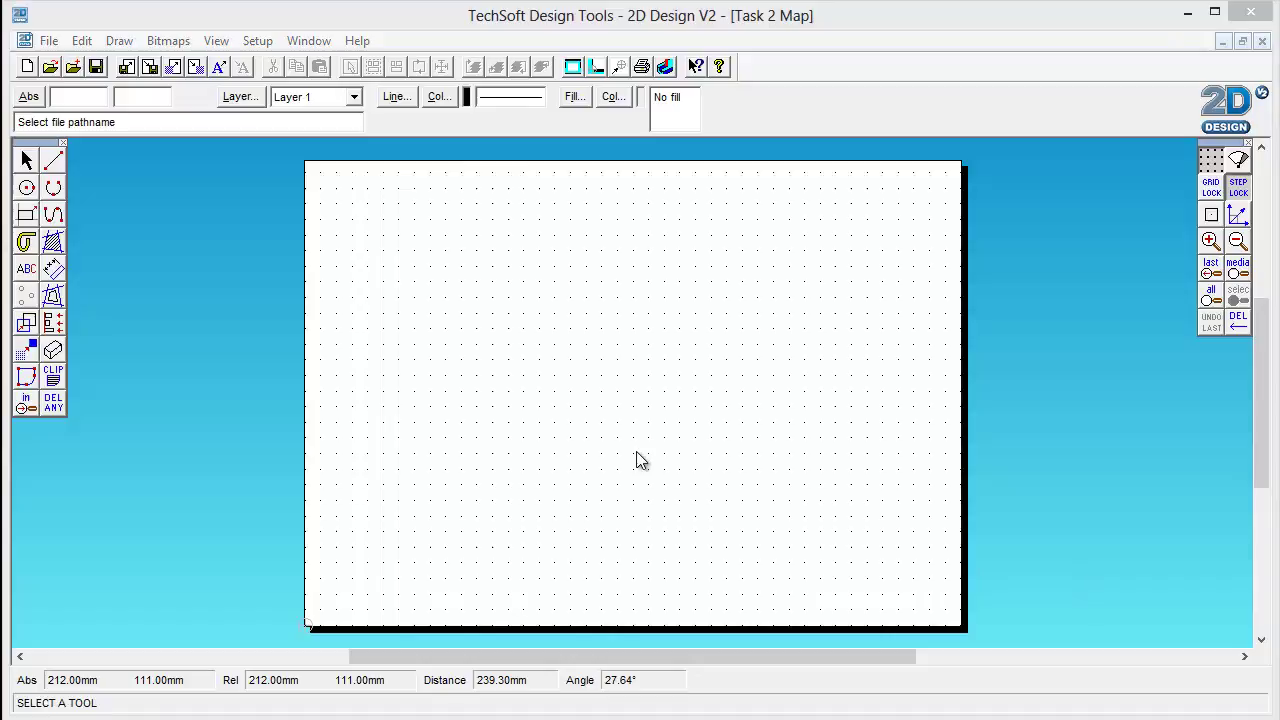
- In the Layers dialog, rename Layer 1 to 'My Drawing'
click(240, 97)
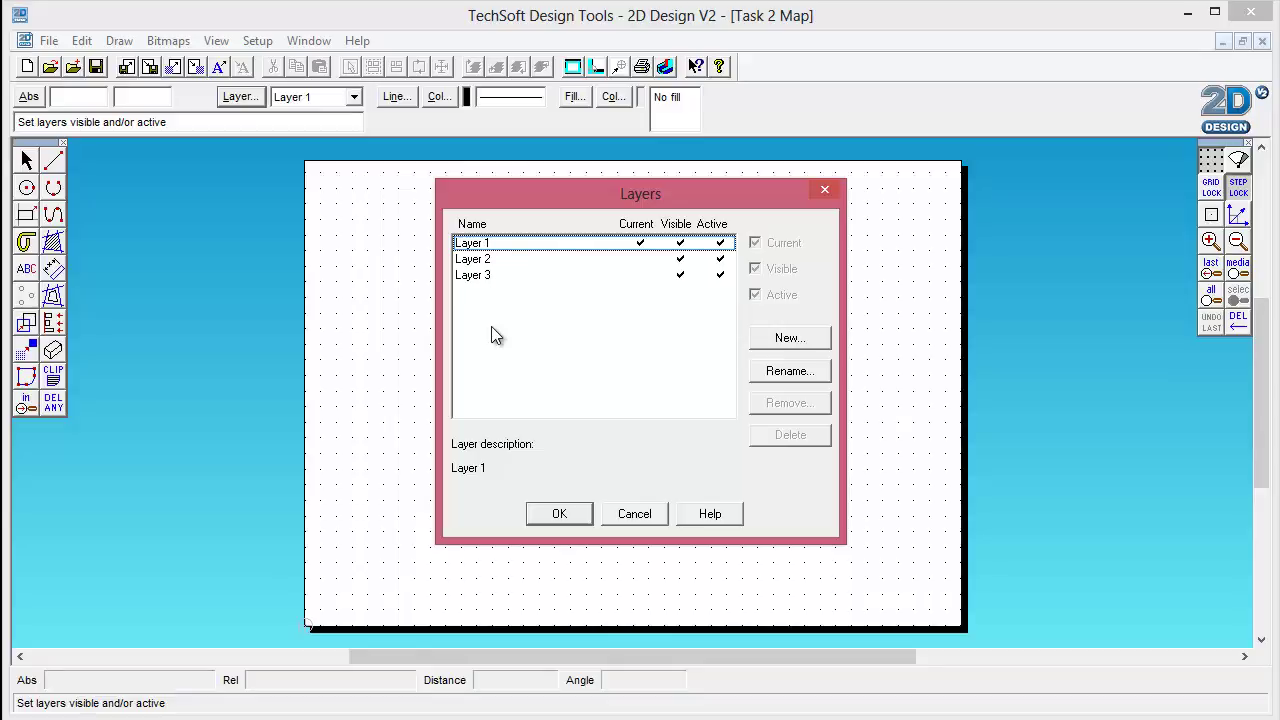
click(490, 261)
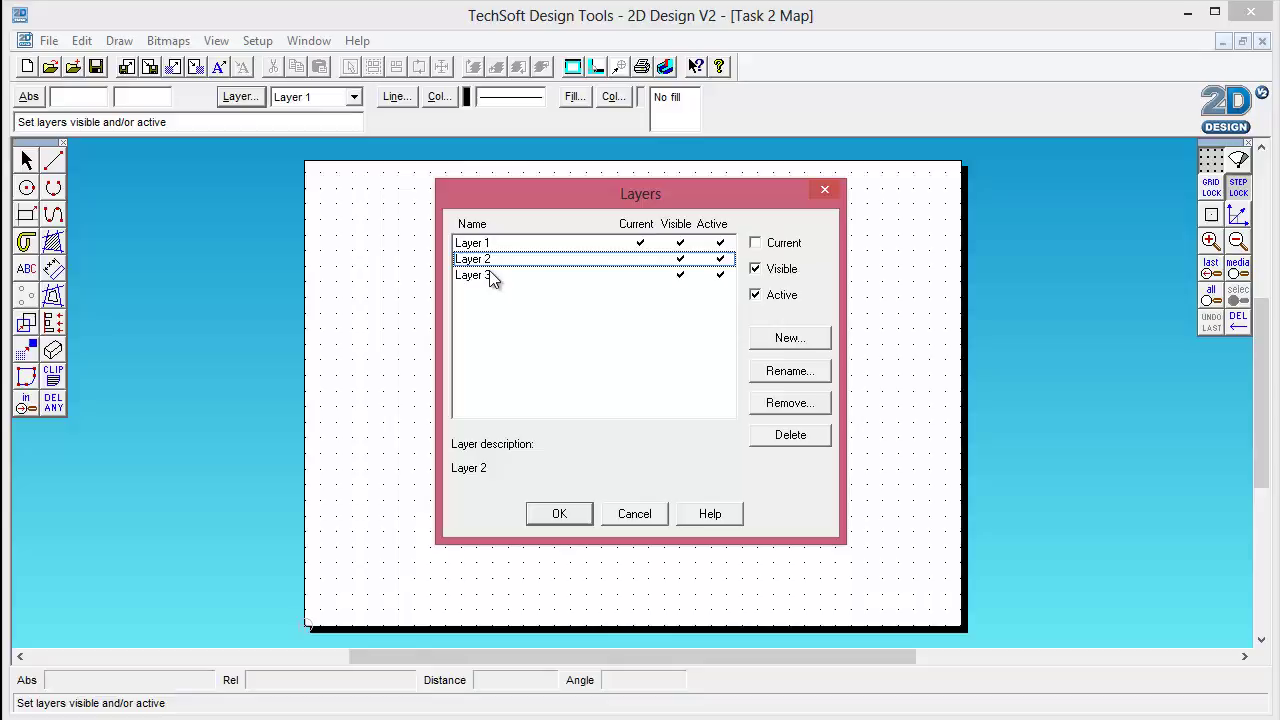
click(488, 276)
click(490, 260)
click(490, 244)
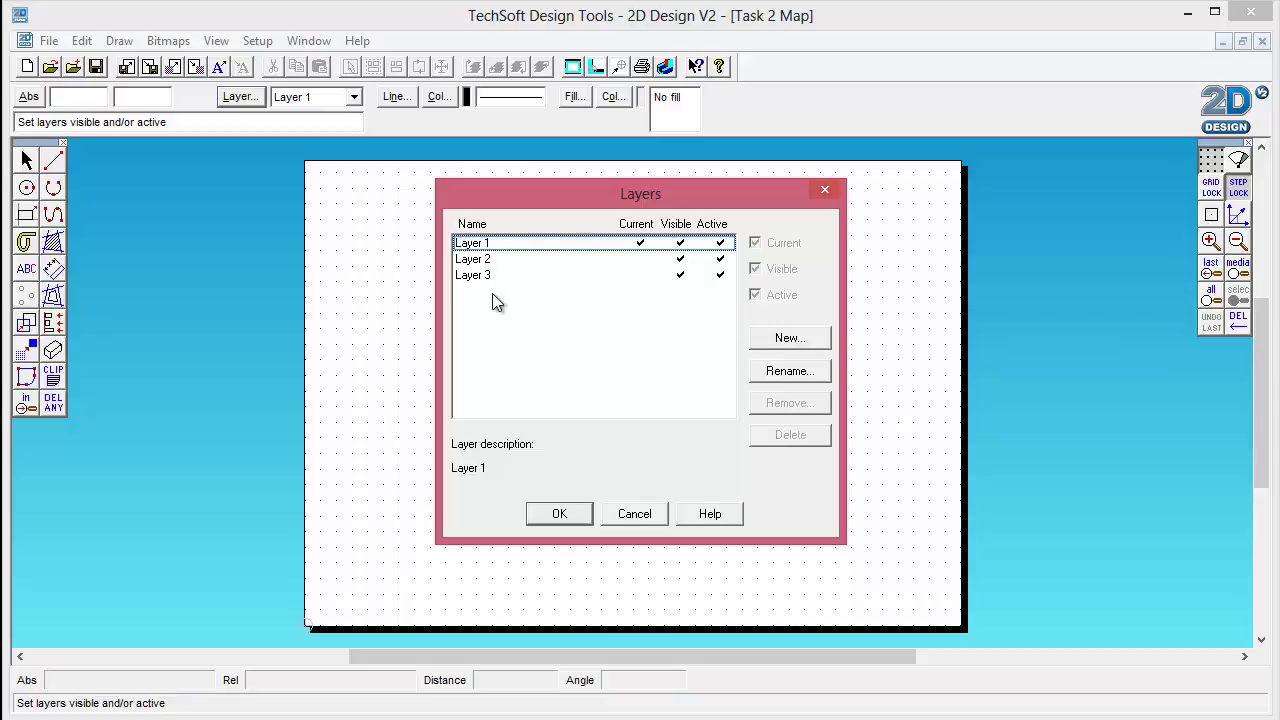
click(786, 372)
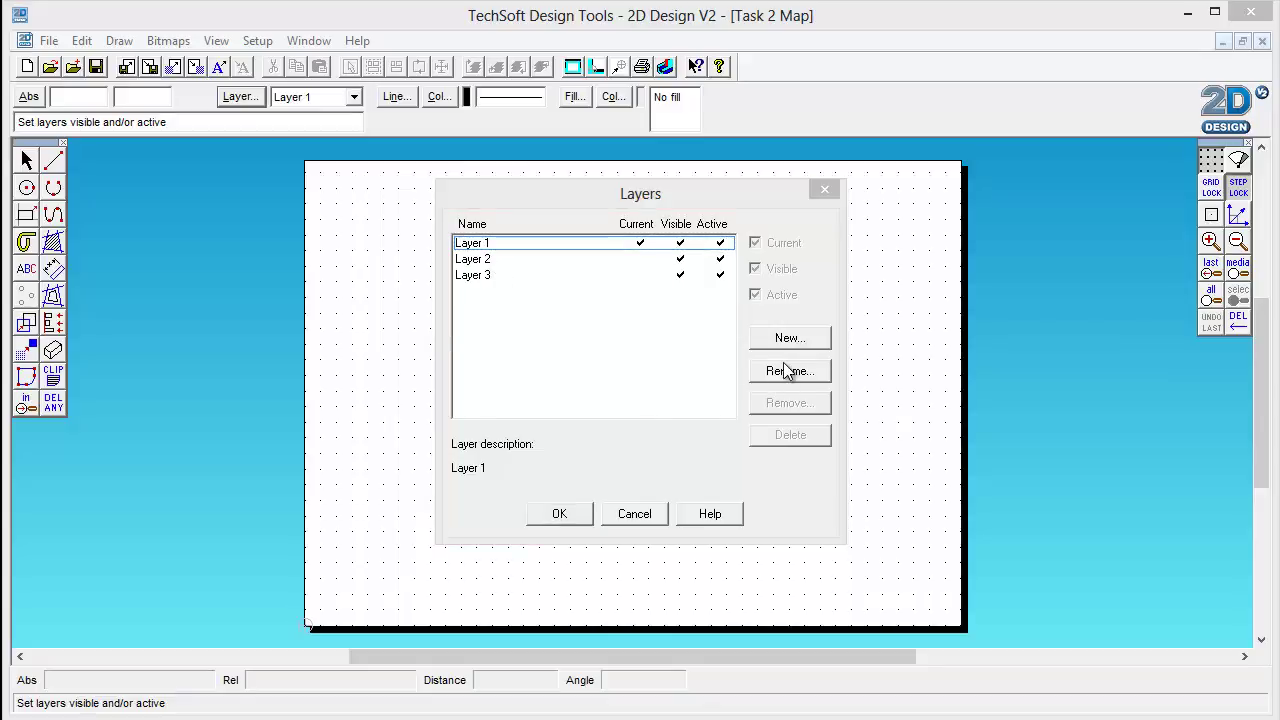
text(M)
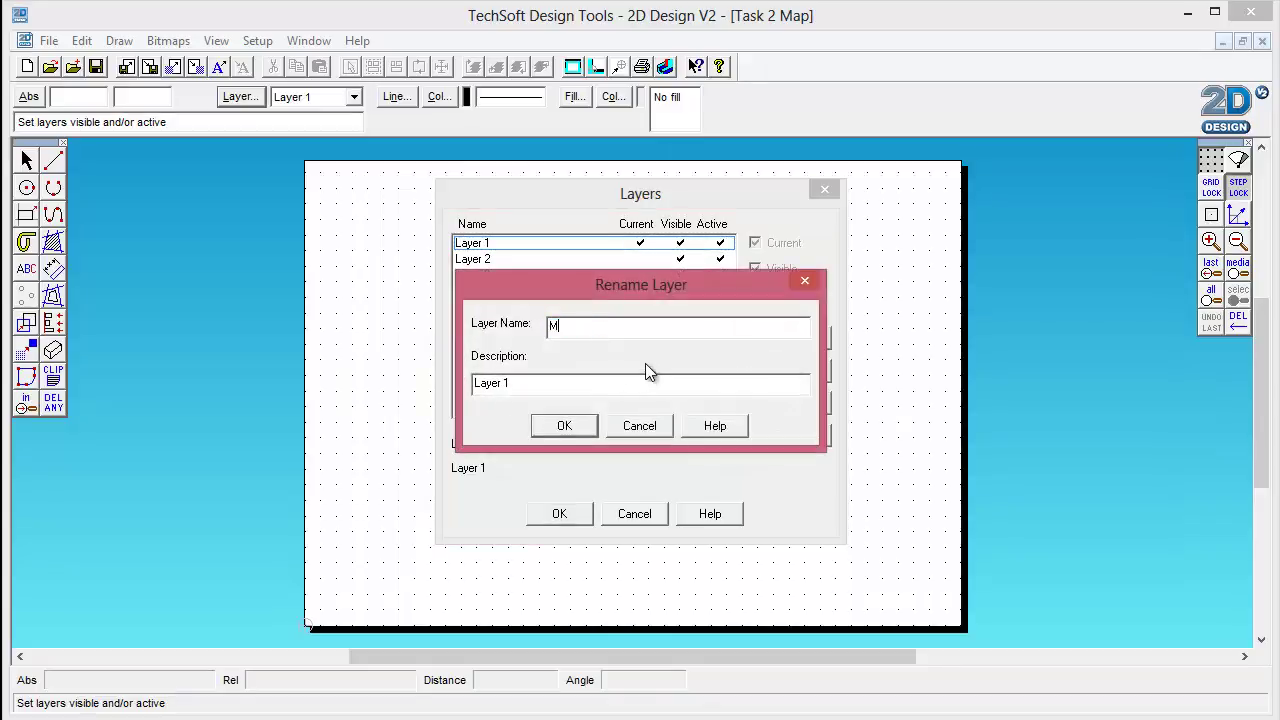
text(y Drawing)
click(574, 424)
- Rename Layer 2 to 'Google Map'
click(490, 245)
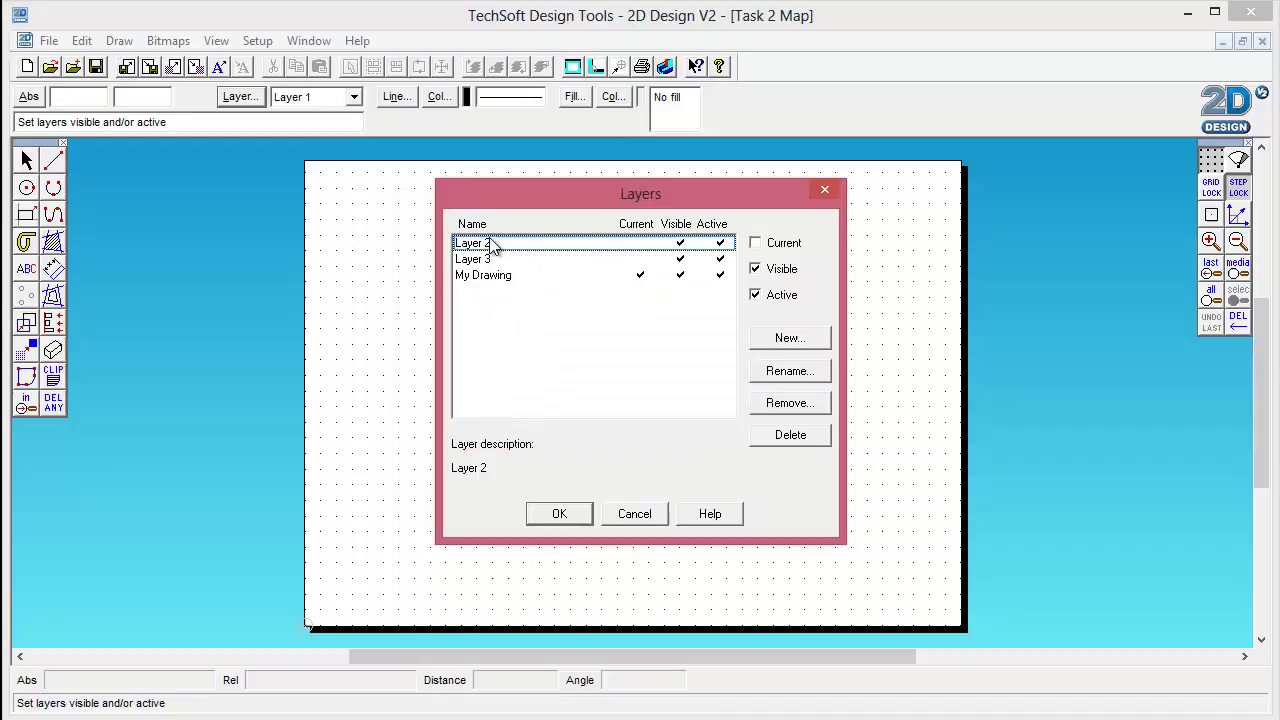
click(786, 372)
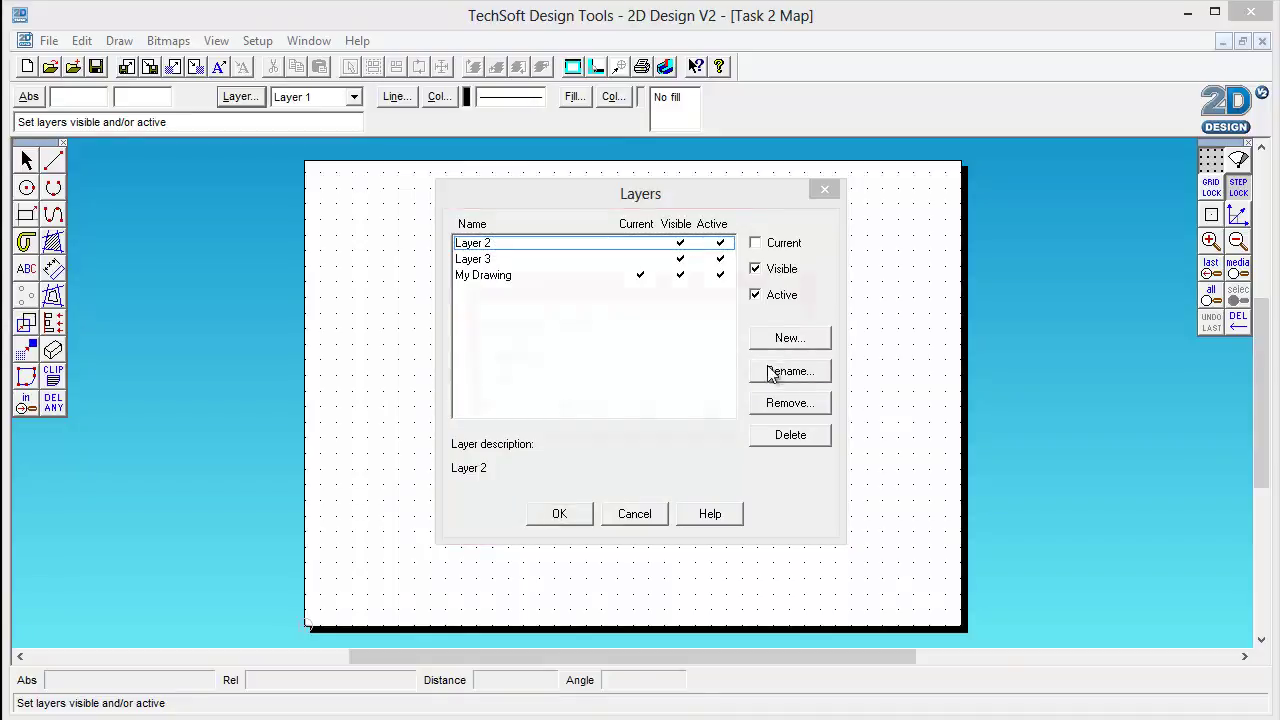
text(Google Map)
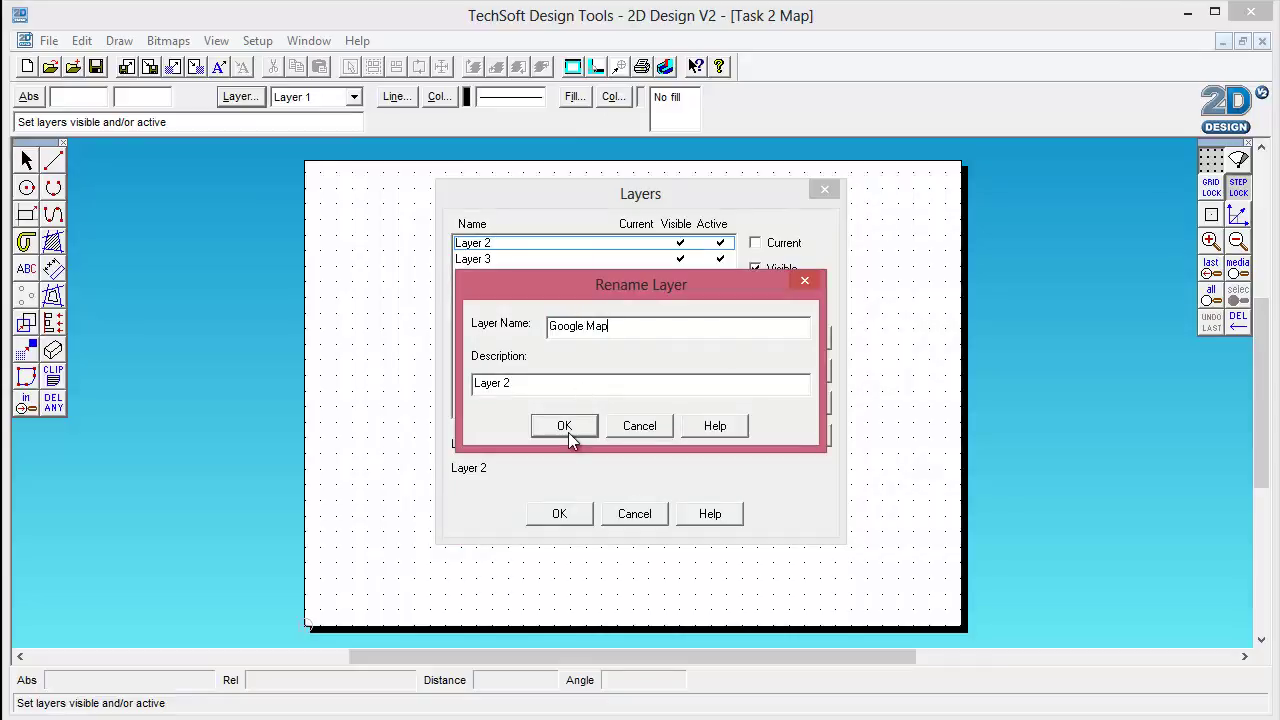
click(566, 428)
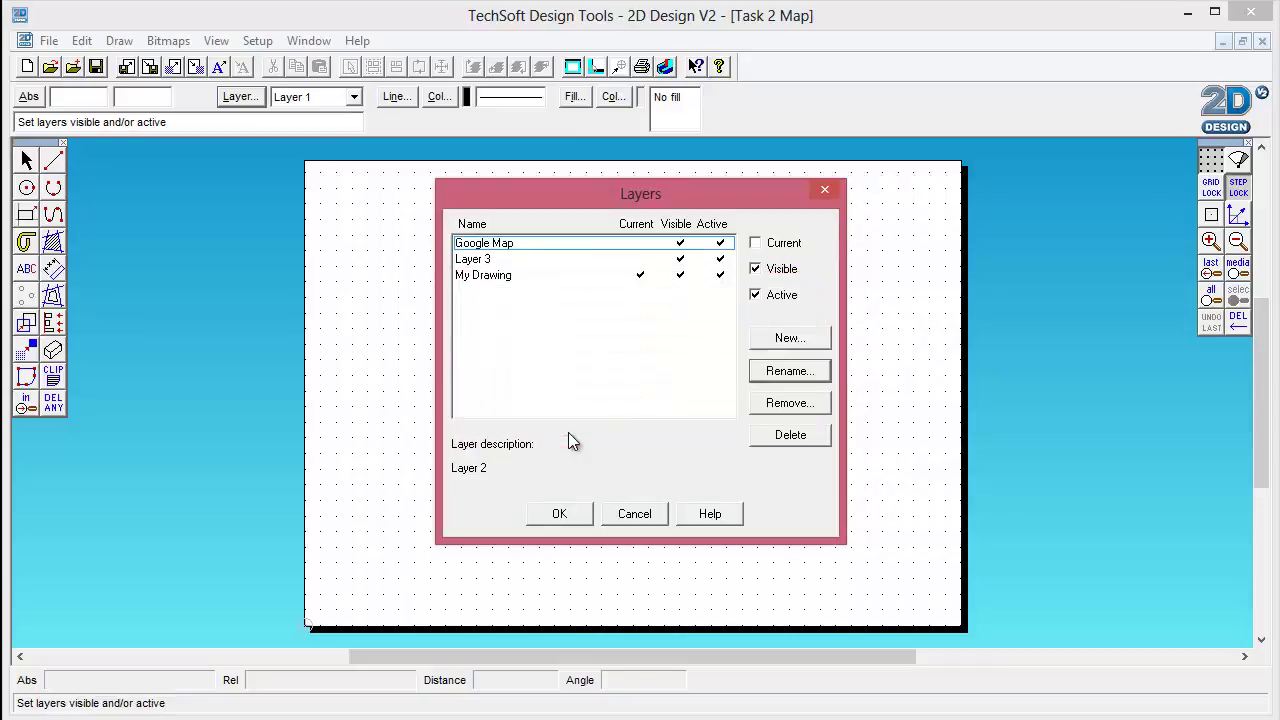
- Remove Layer 3 from the drawing, confirming the deletion
click(478, 261)
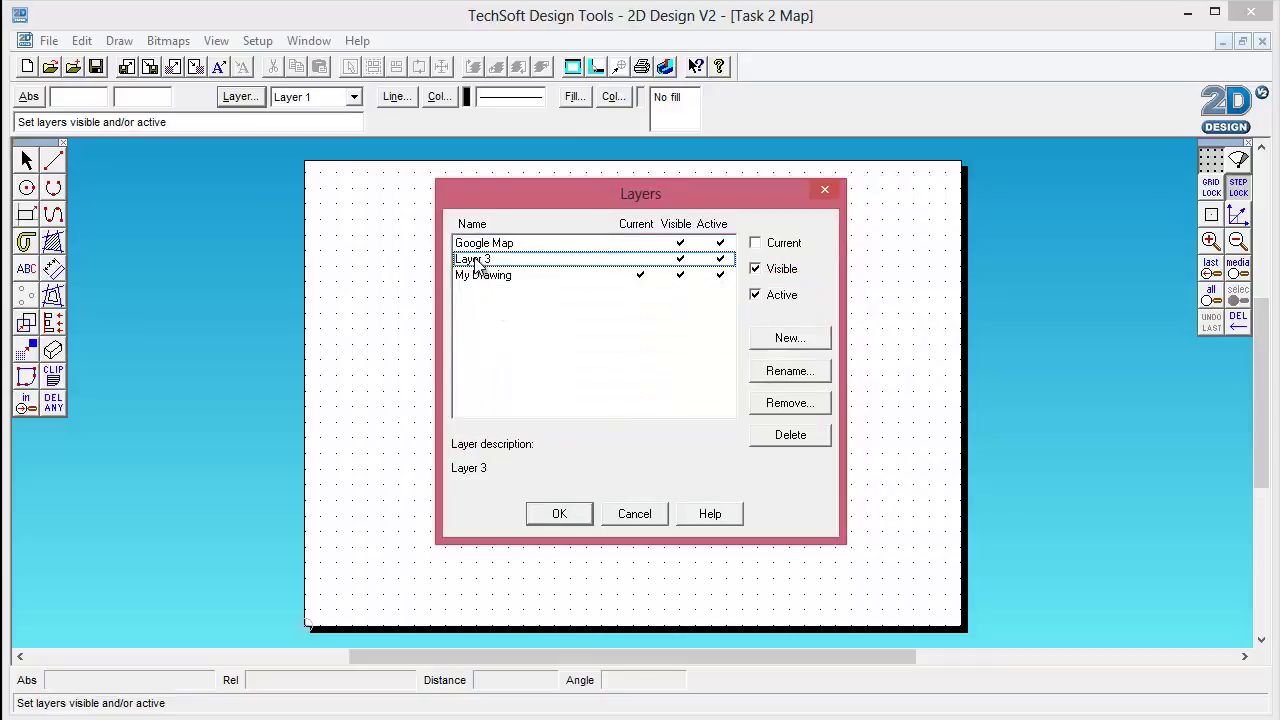
click(766, 403)
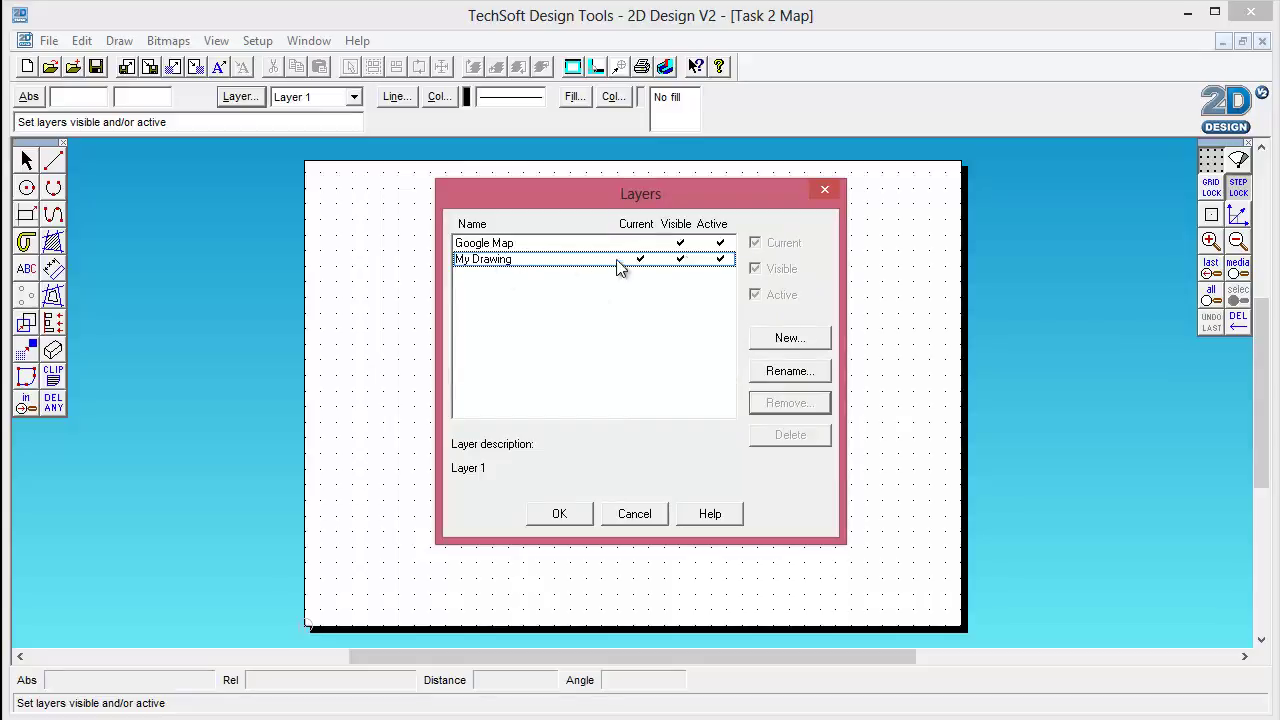
click(562, 515)
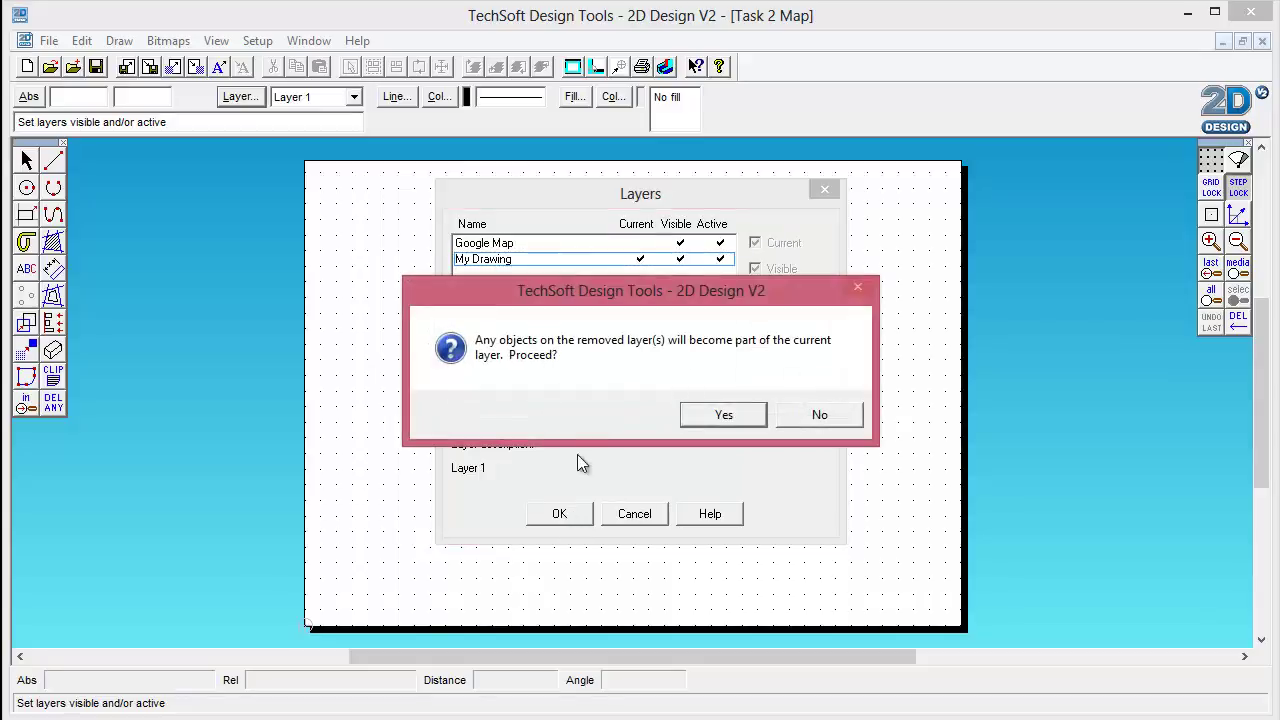
click(697, 414)
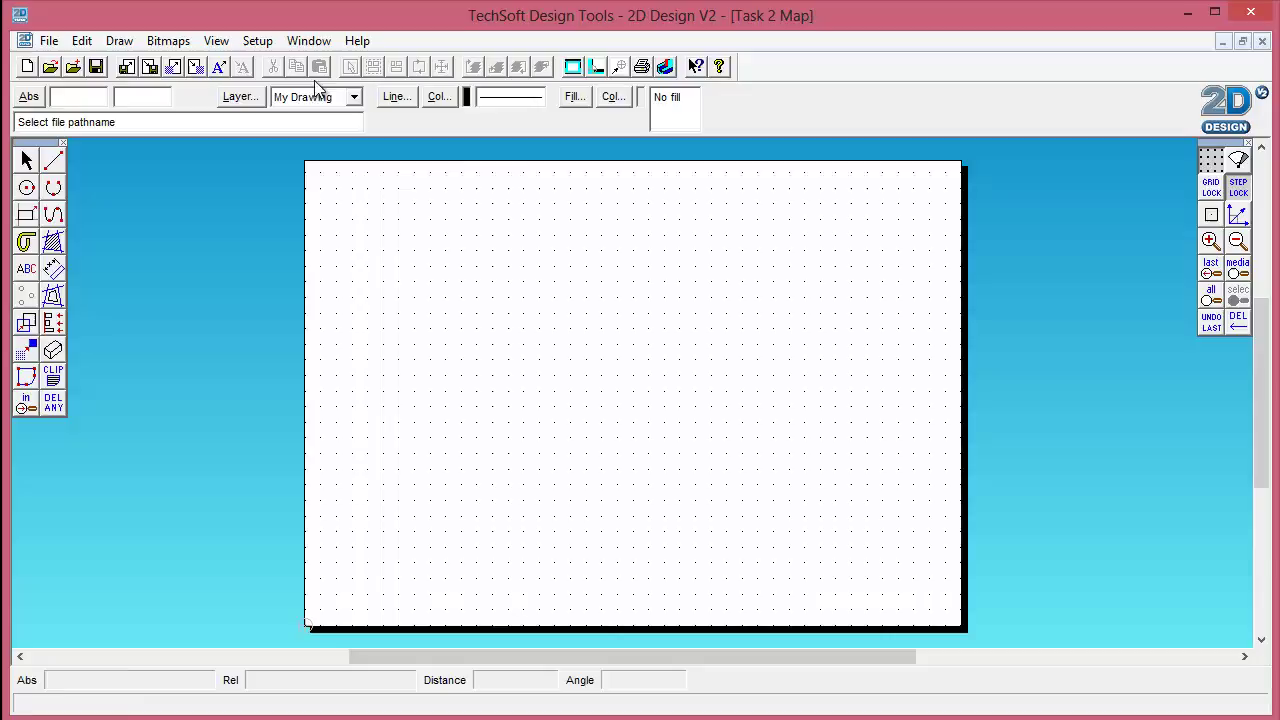
- Make Google Map the current layer from the toolbar layer list
click(354, 97)
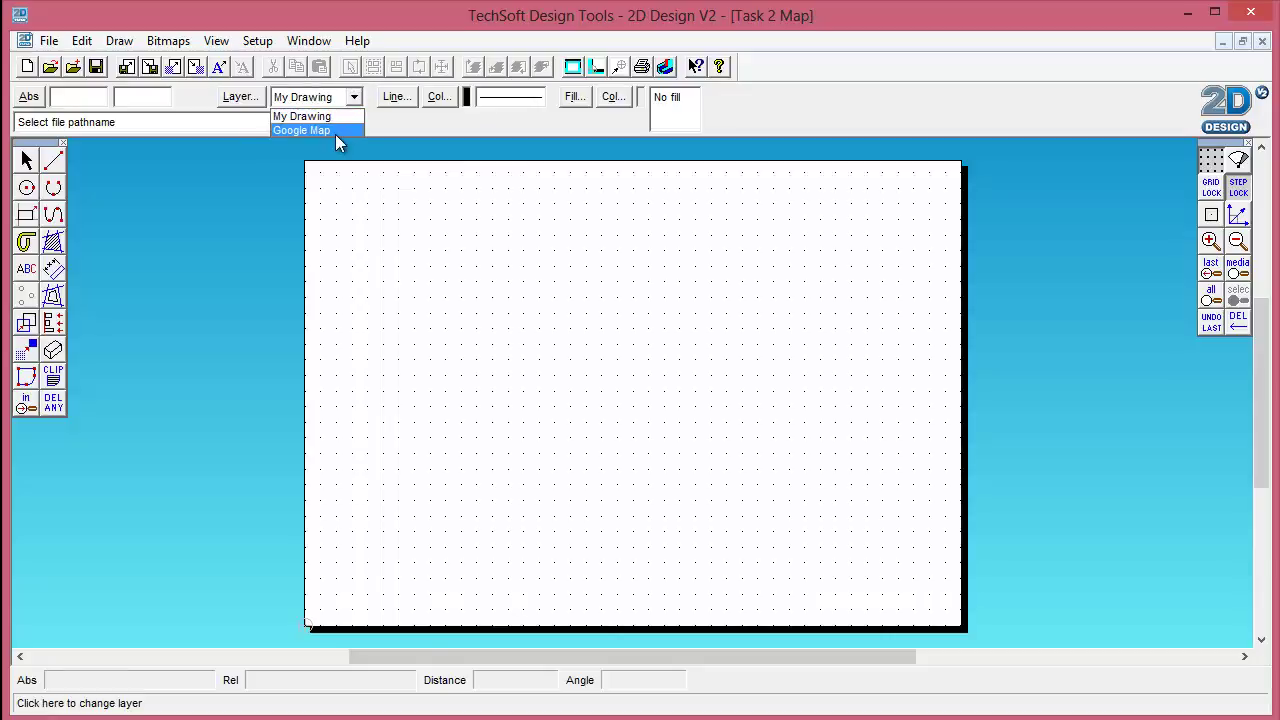
click(331, 131)
click(354, 97)
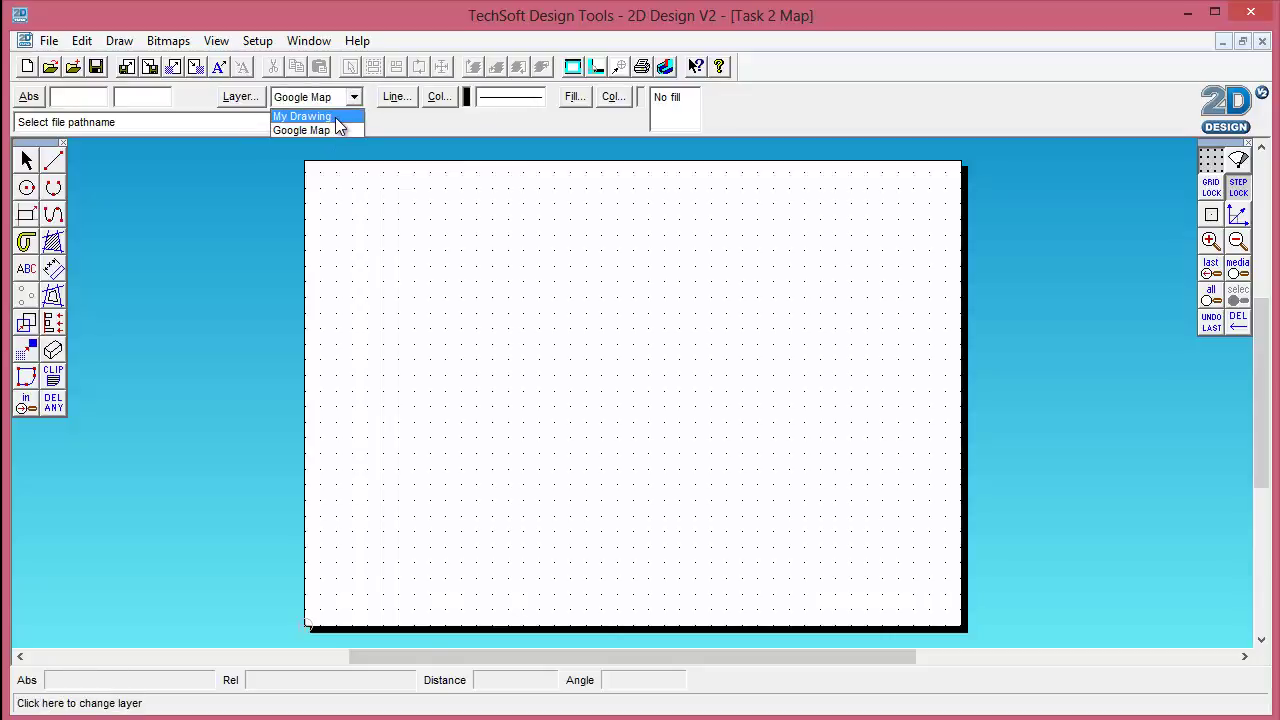
click(329, 130)
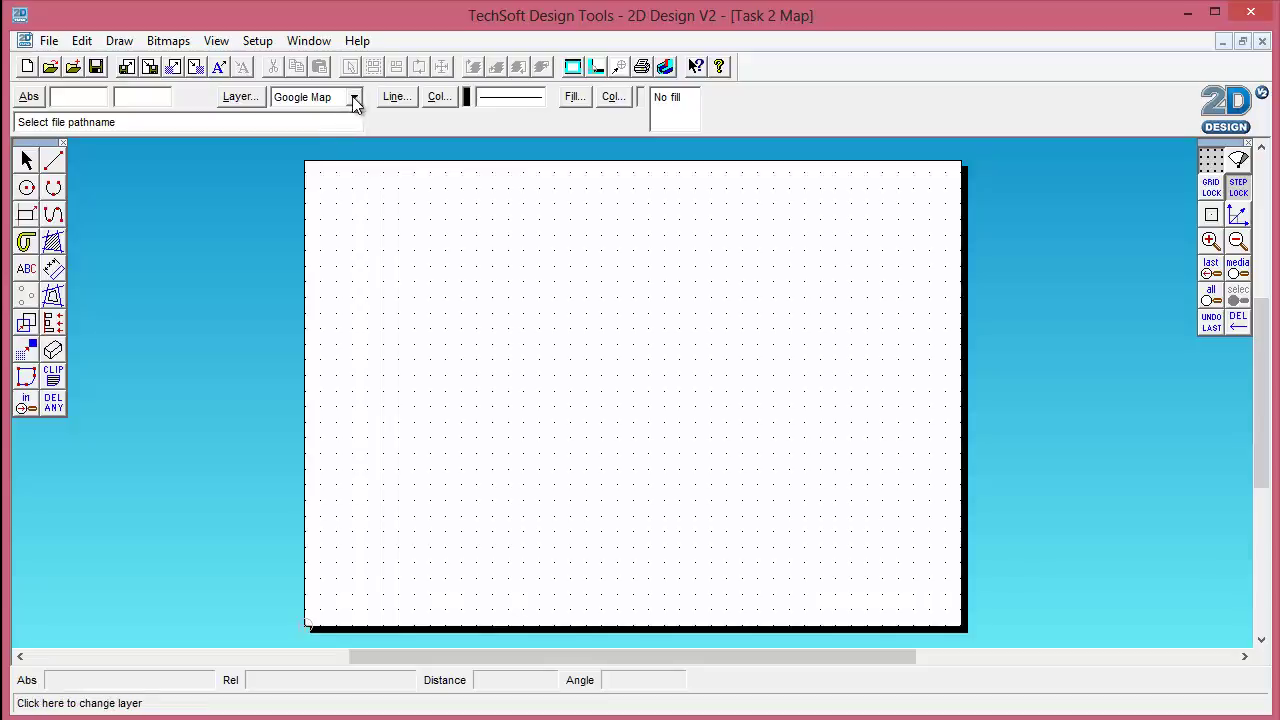
click(354, 97)
click(310, 130)
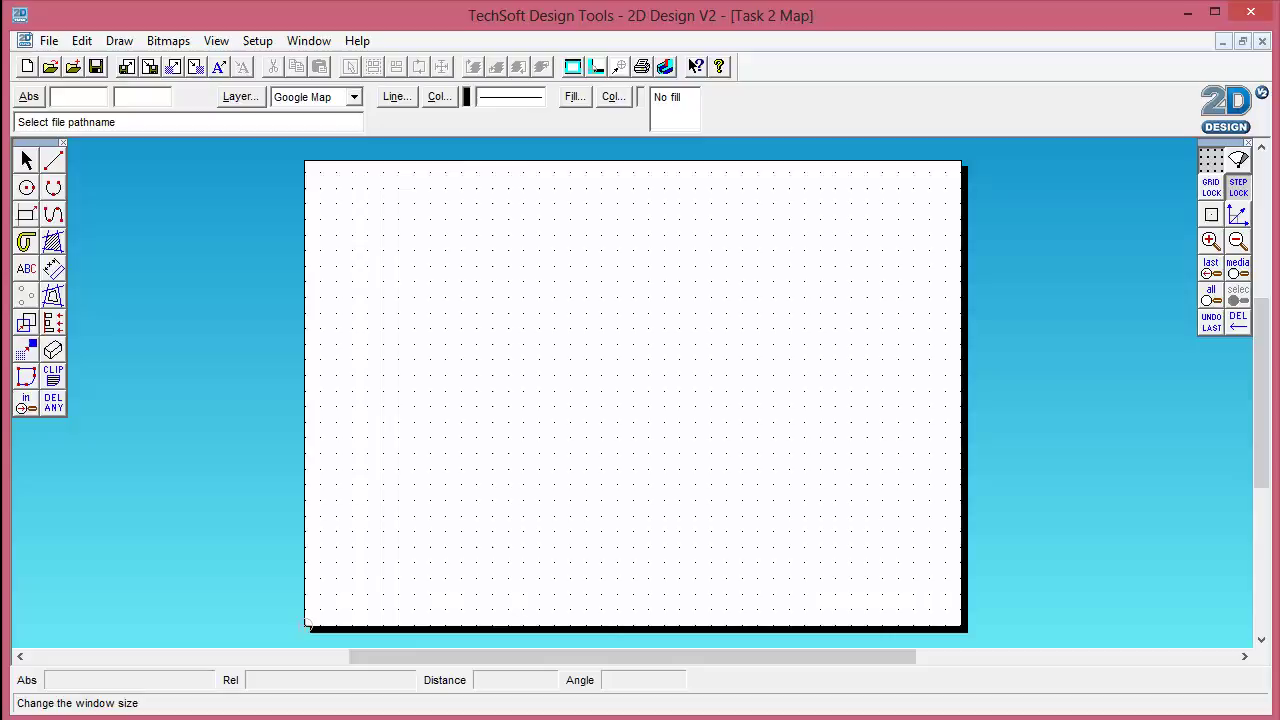
- In Chrome's Google Maps, pan to centre the Bridgnorth Street, Carindale marker
key(alt+Tab)
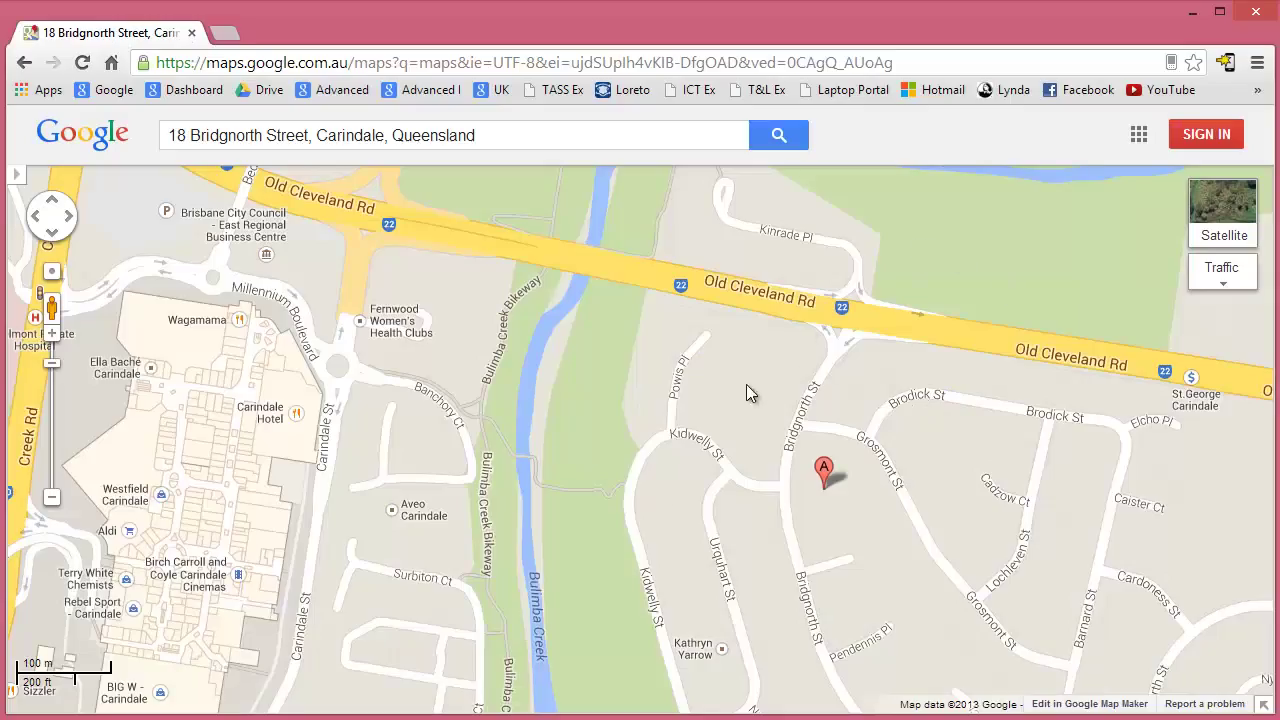
drag(952, 482, 861, 426)
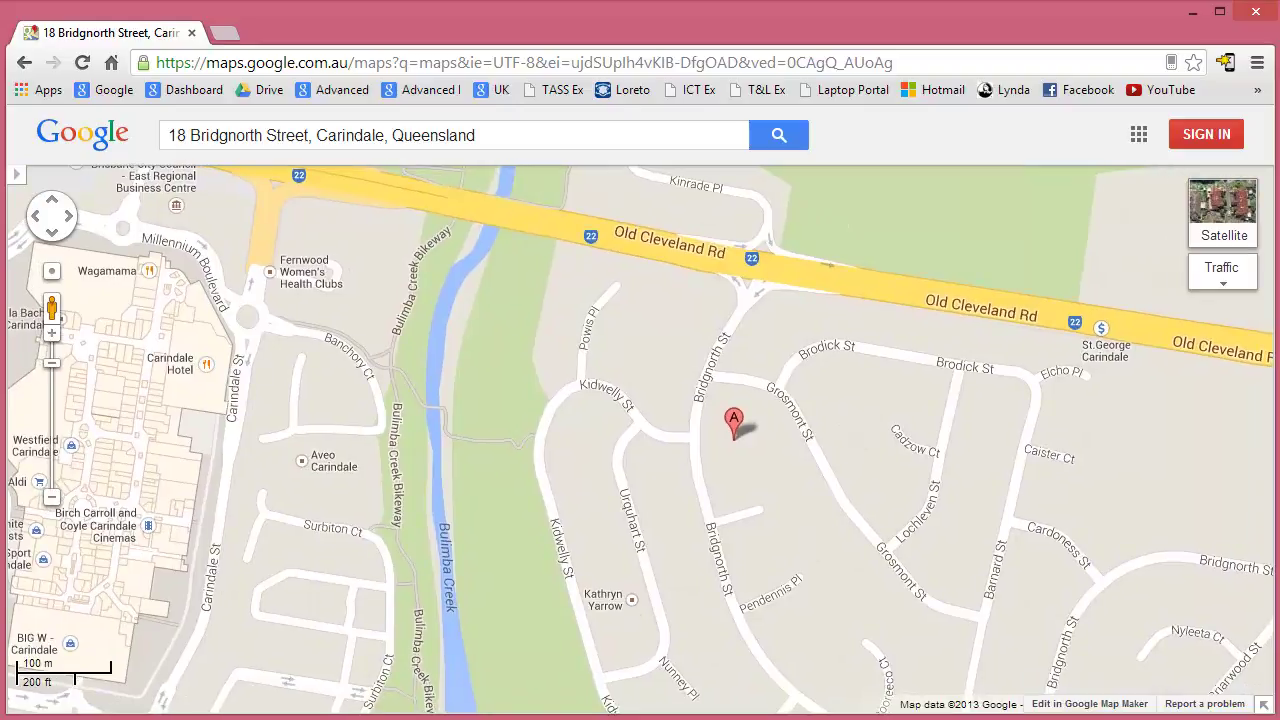
- Launch Snipping Tool and capture a rectangle of the map around the marked address
key(super)
text(snip)
key(Return)
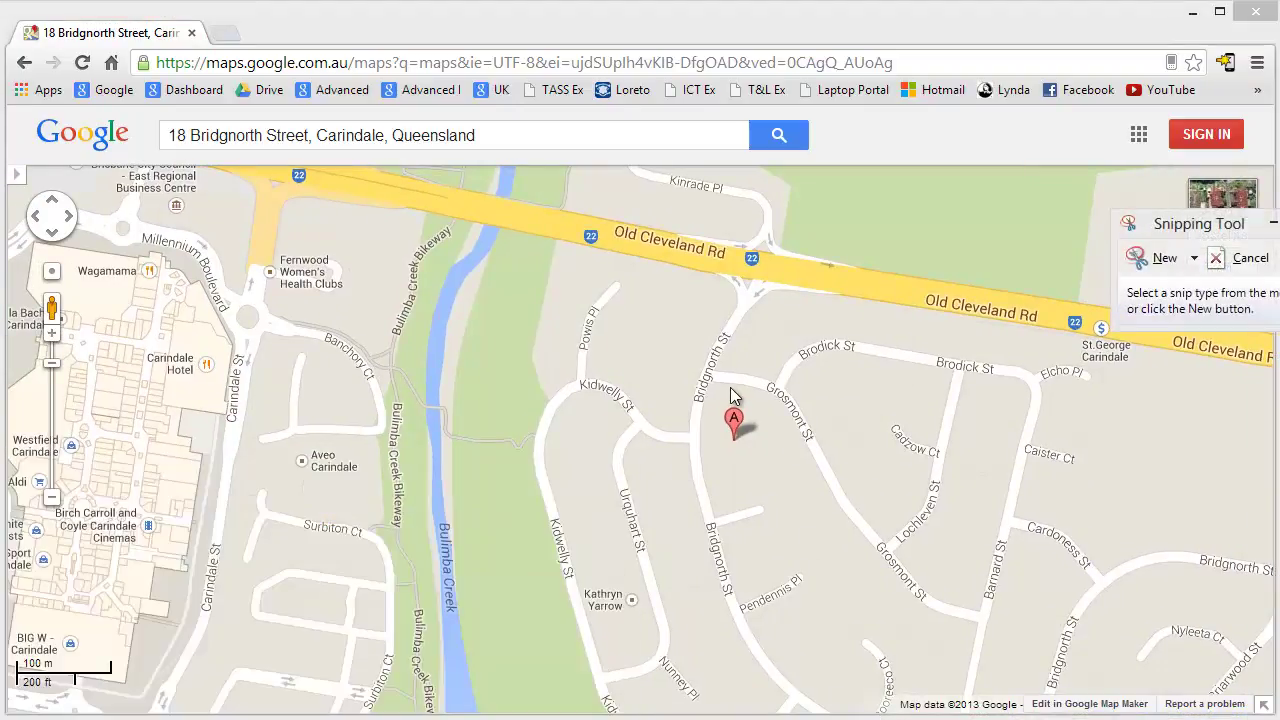
click(1184, 258)
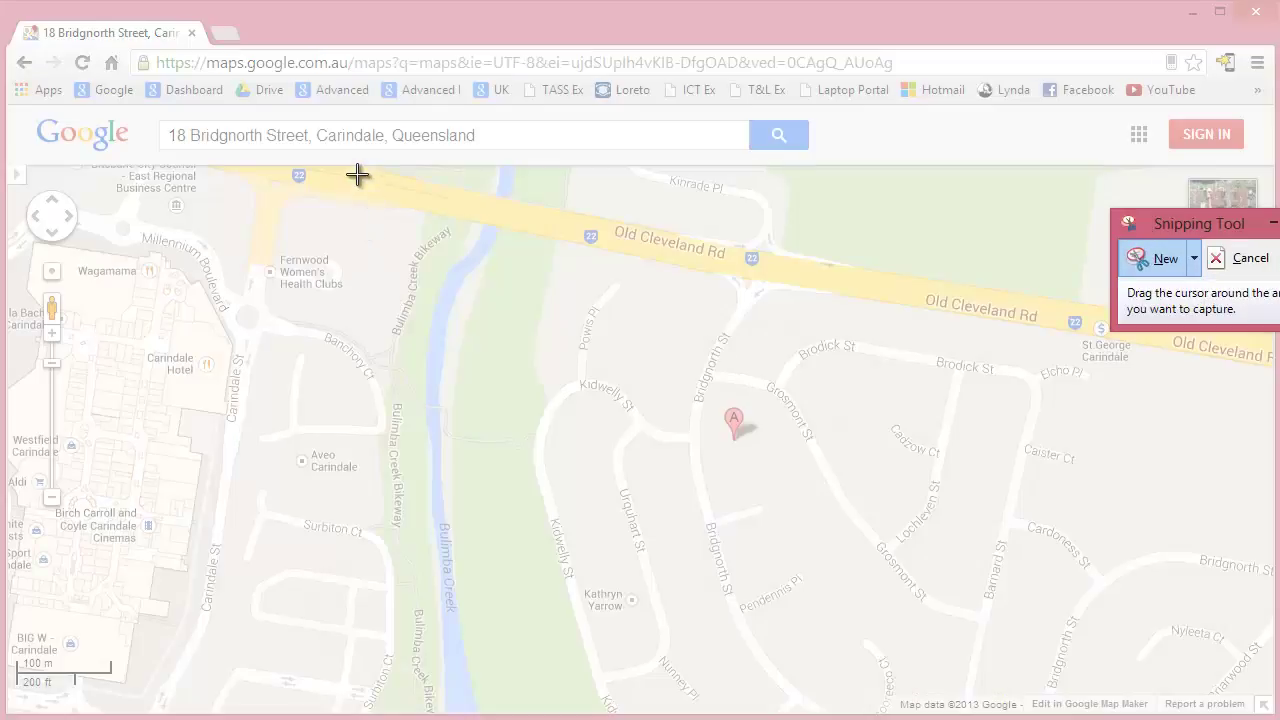
drag(357, 163, 1141, 694)
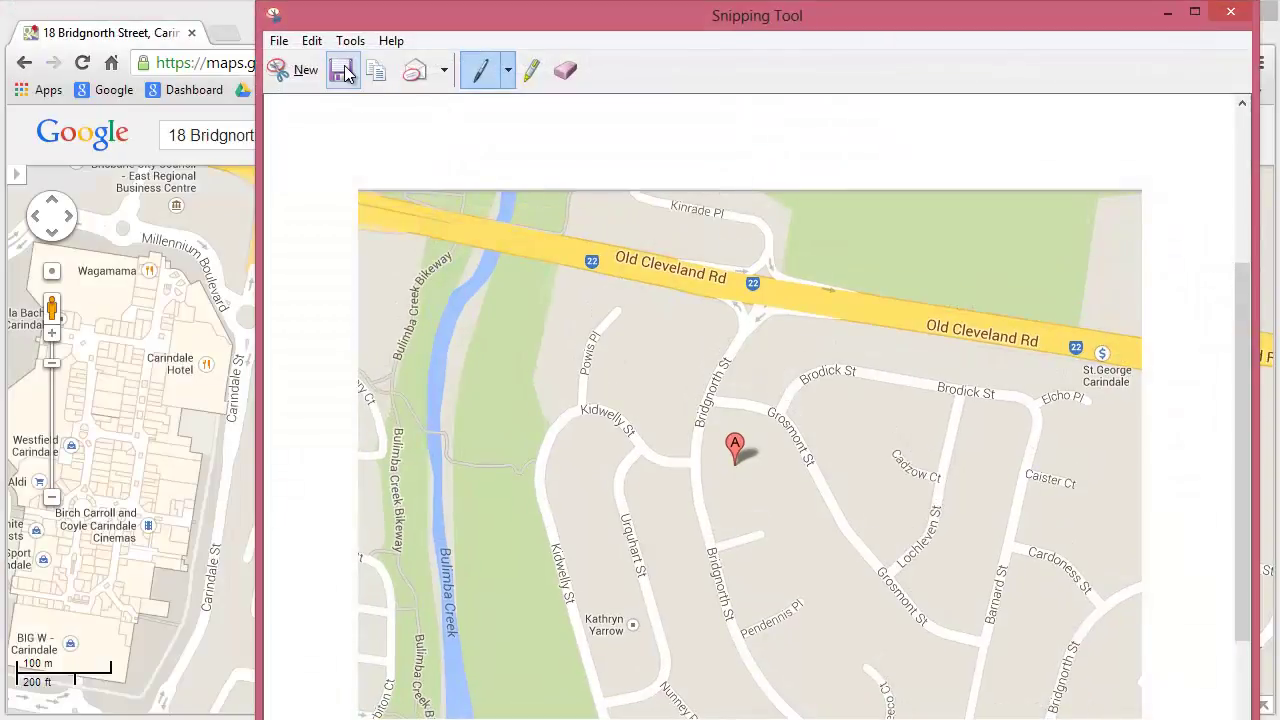
click(345, 72)
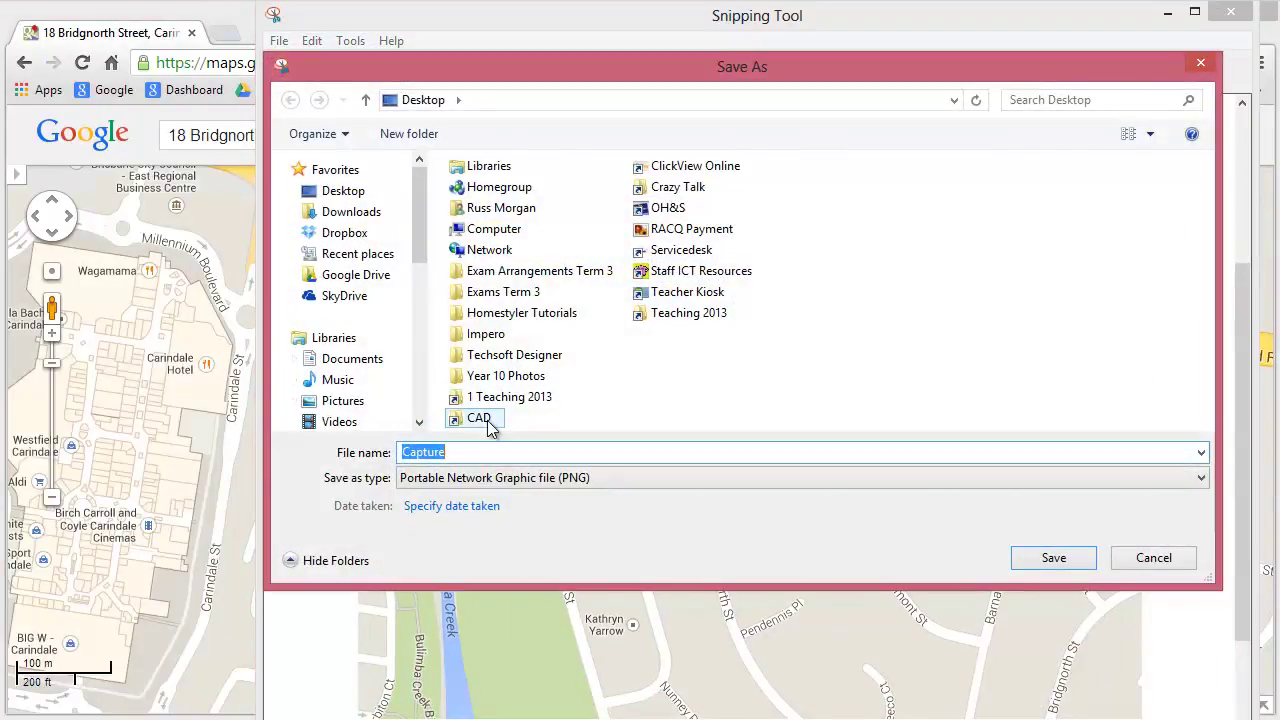
- Save the capture as 'map2' in CAD > New Tasks, then close Snipping Tool and minimise Chrome
double_click(480, 416)
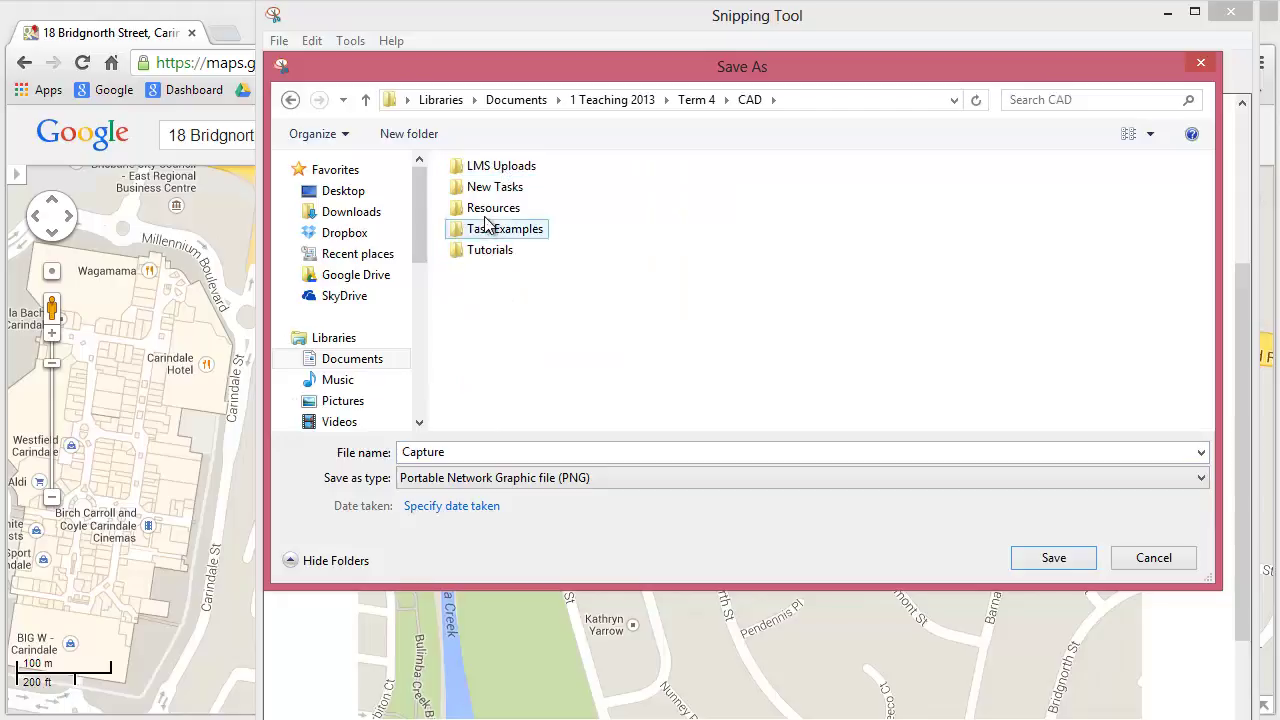
double_click(490, 188)
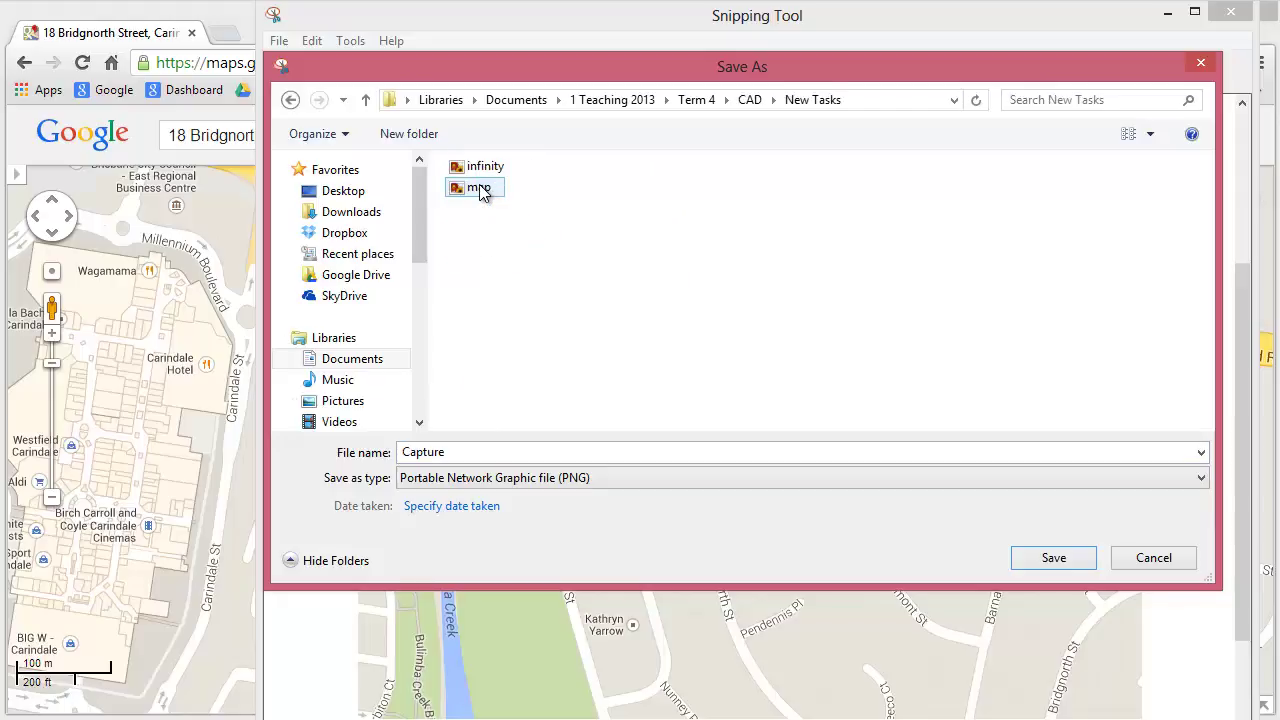
click(479, 190)
click(437, 455)
click(446, 448)
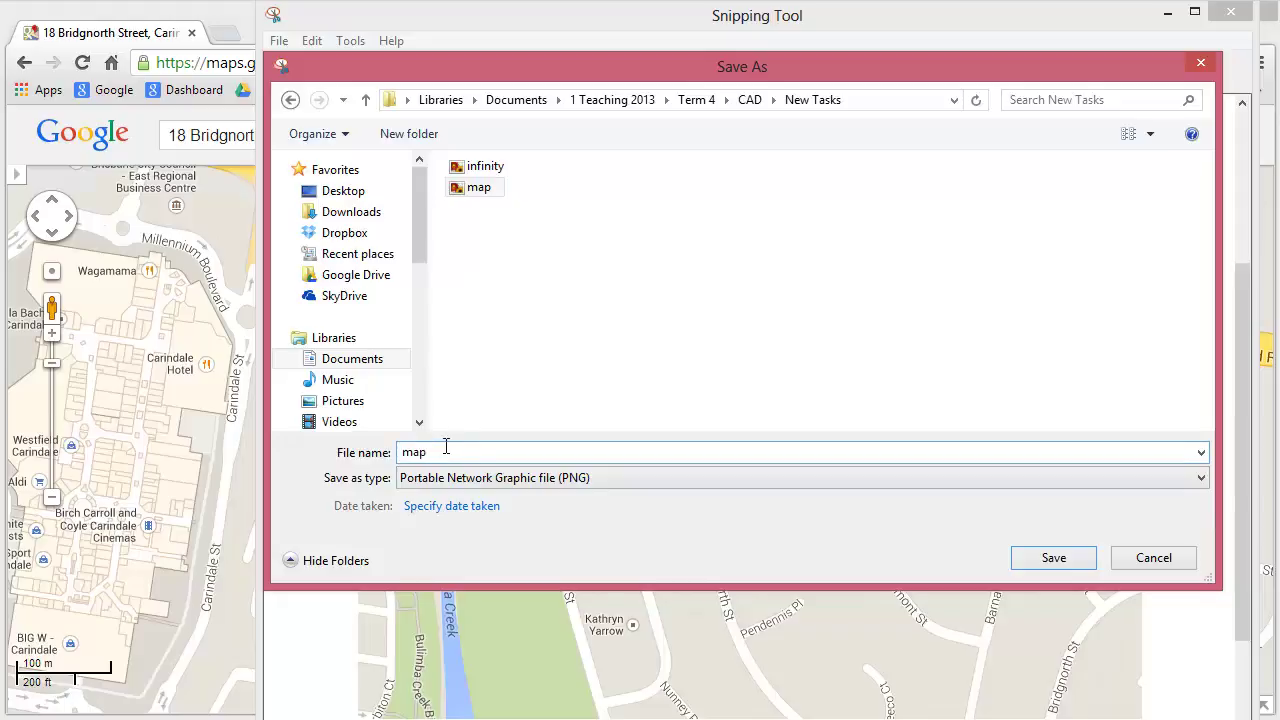
text(2)
click(1026, 560)
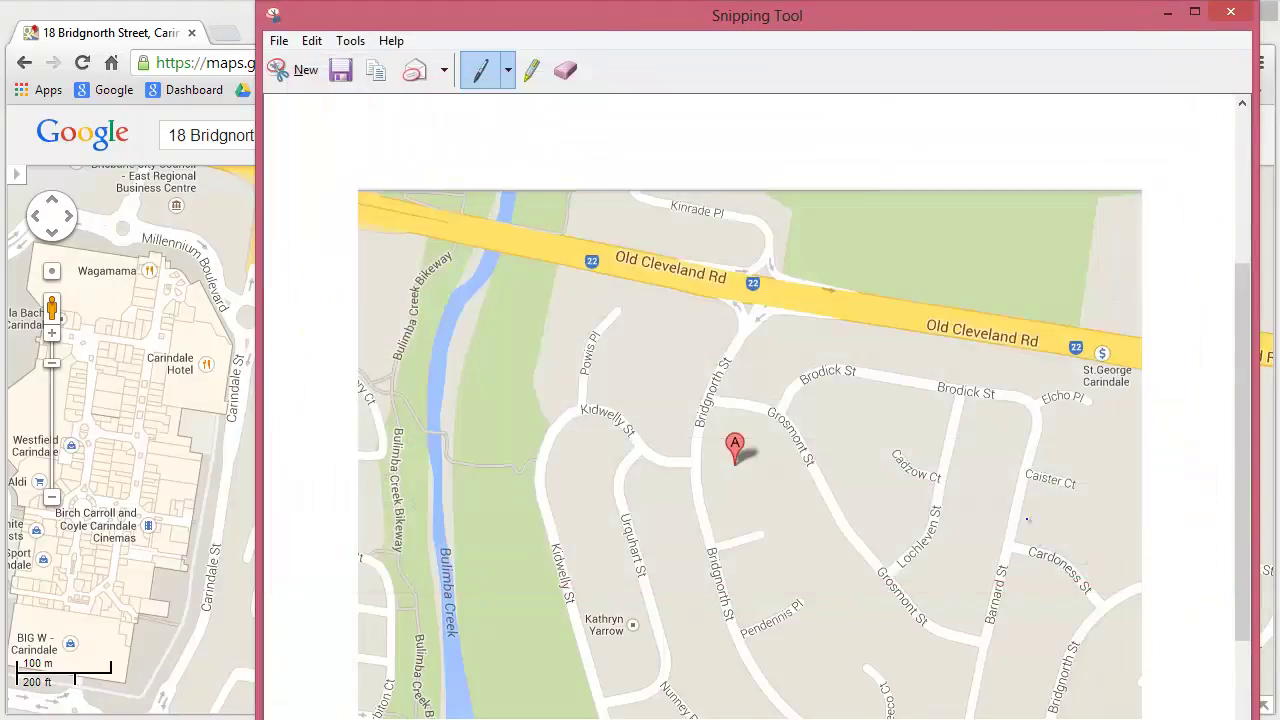
click(1231, 12)
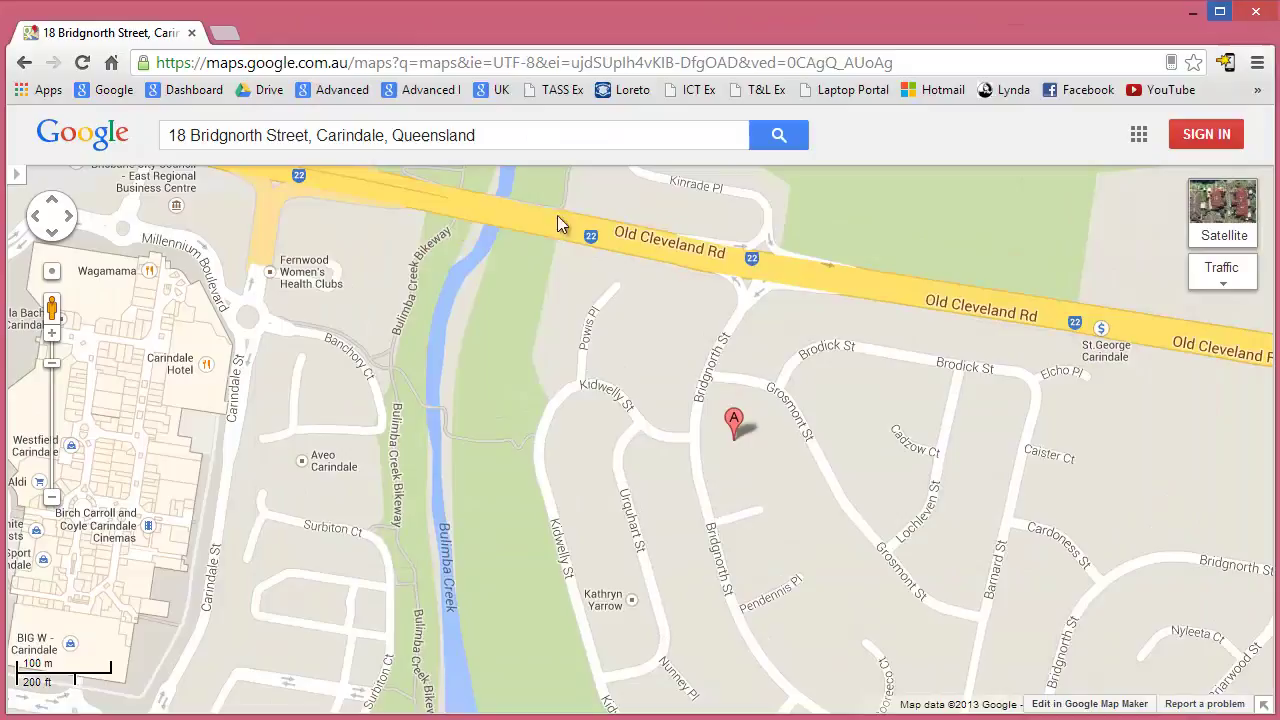
click(1192, 12)
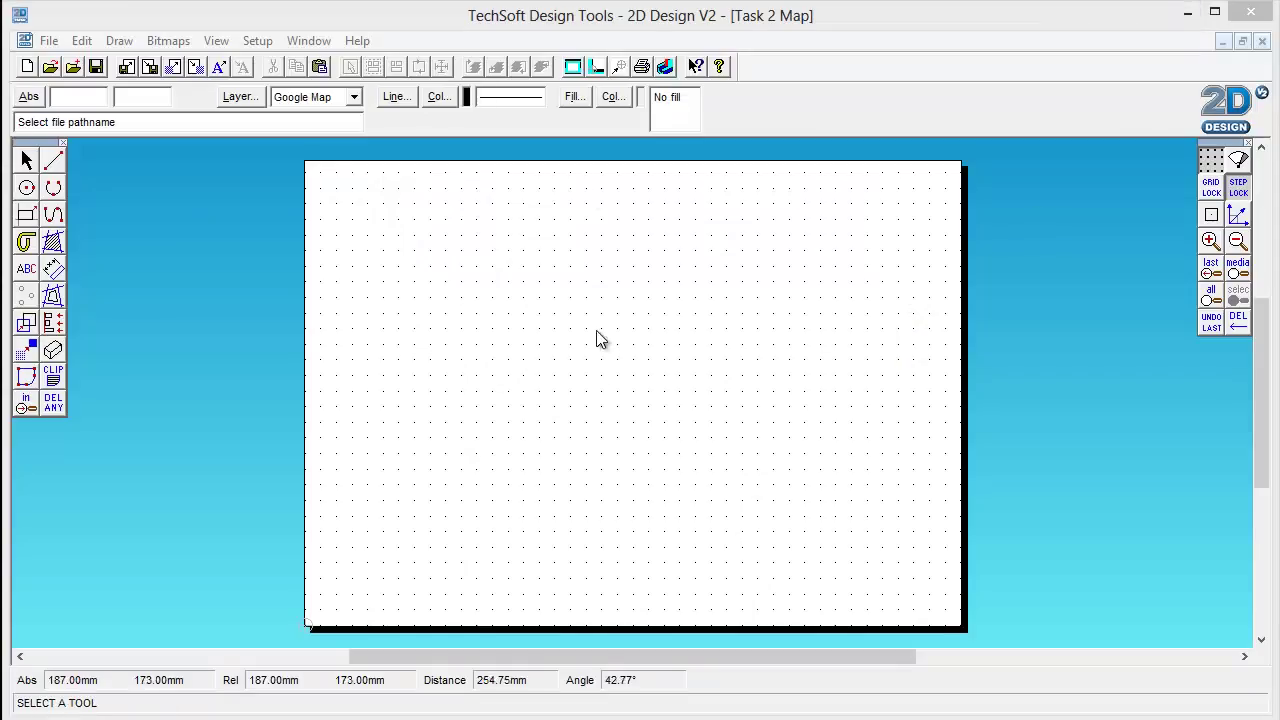
- Import the 'map' image from New Tasks at the default 150 mm width
click(48, 41)
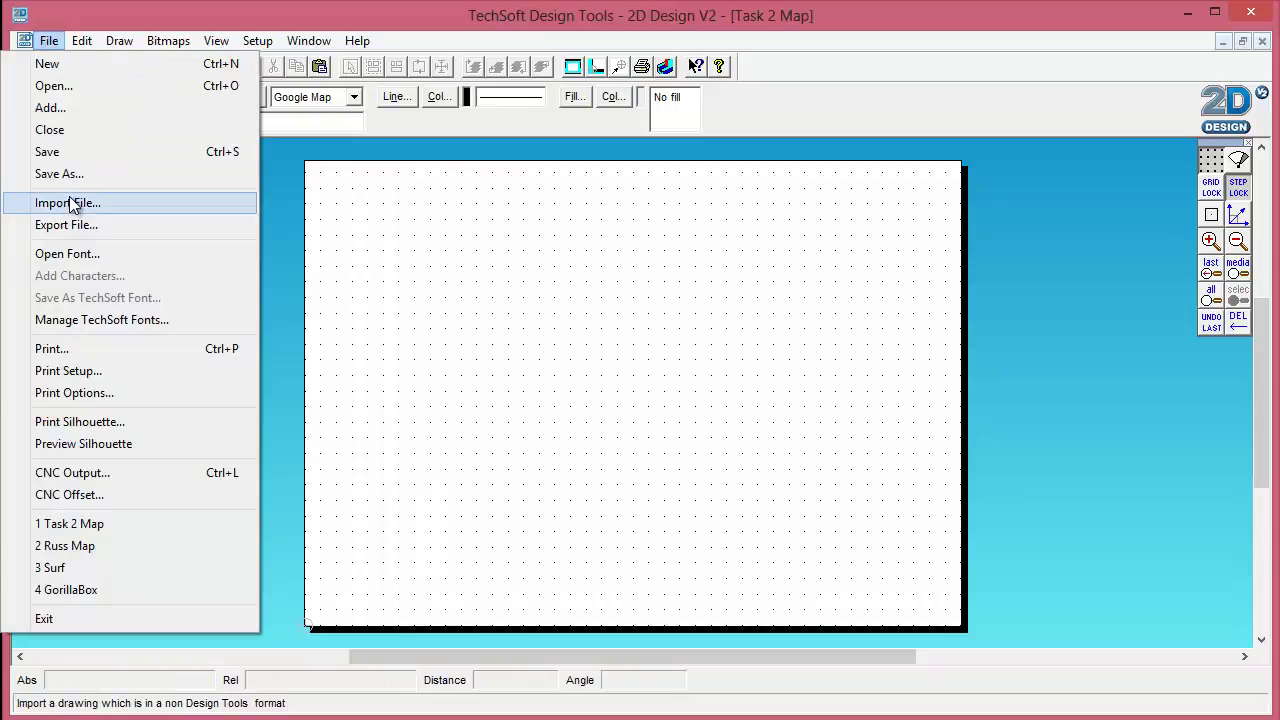
click(70, 203)
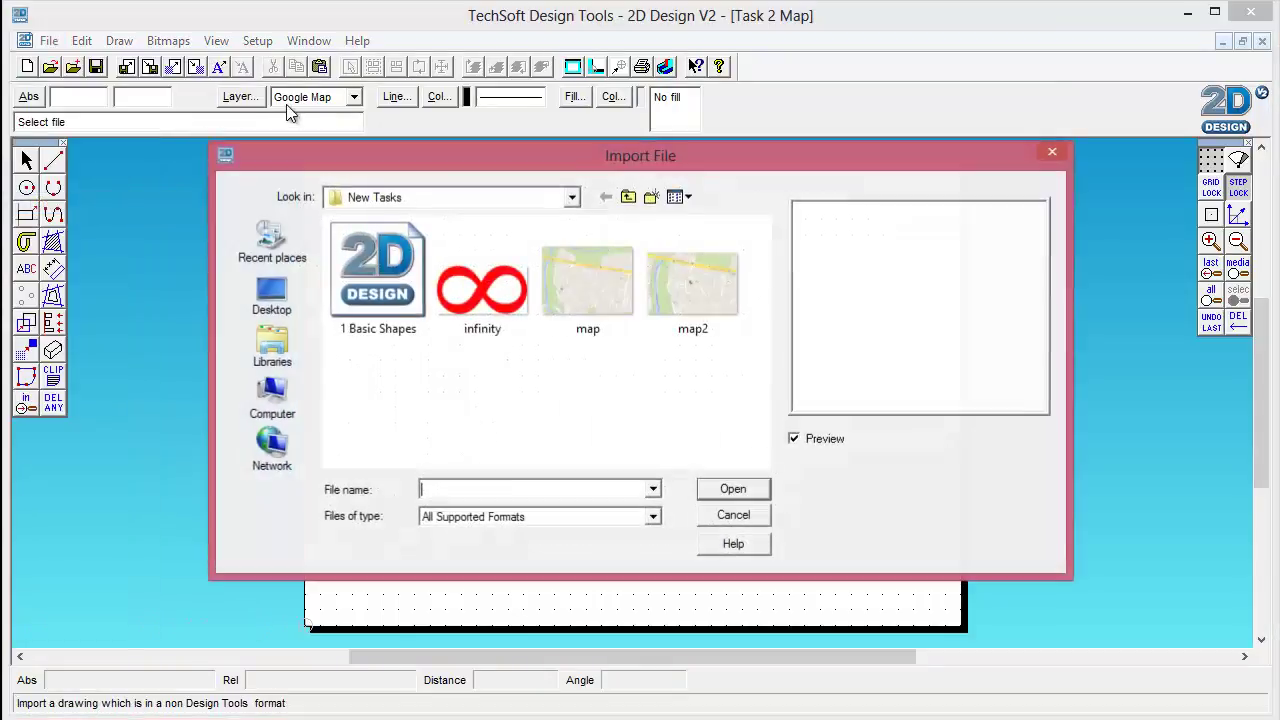
click(608, 312)
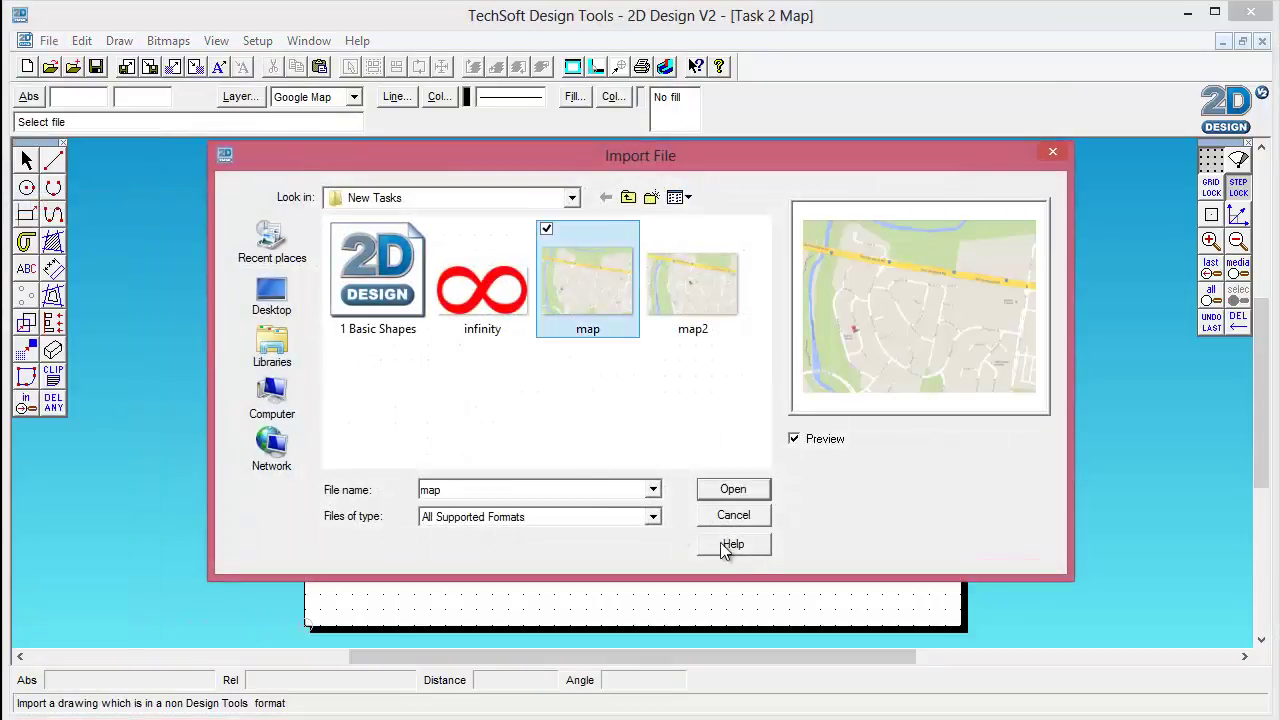
click(737, 489)
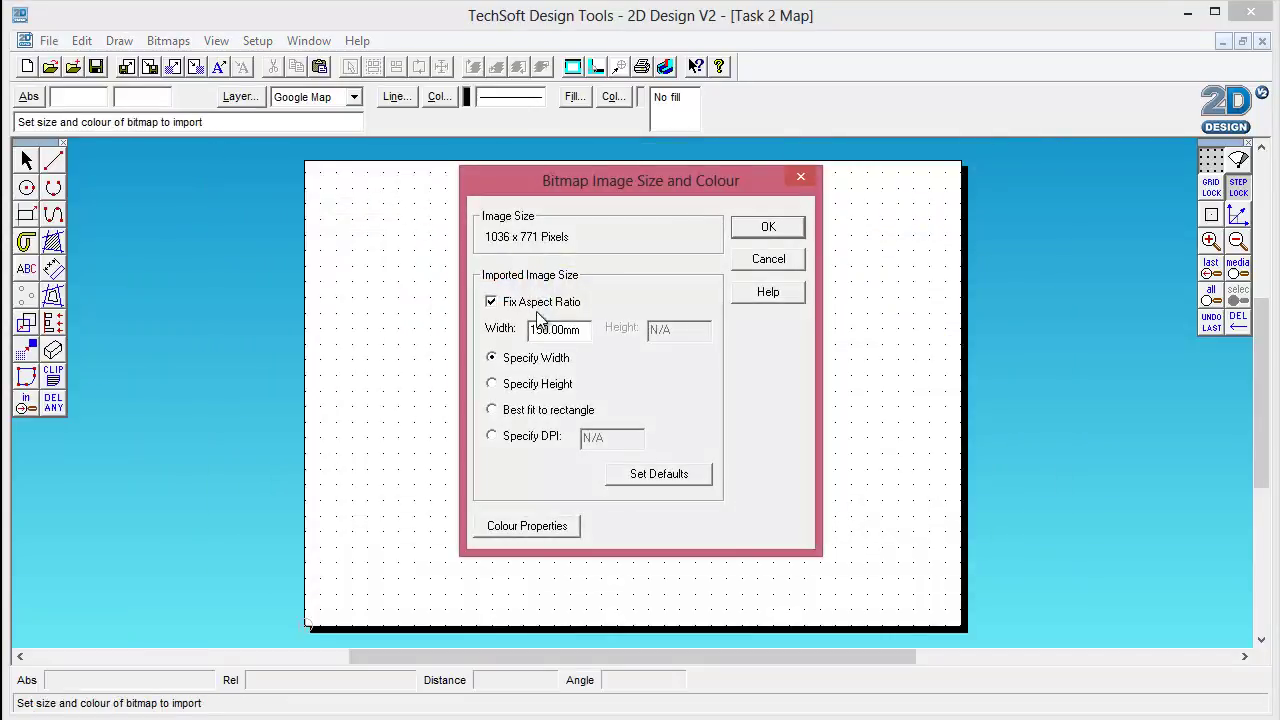
click(767, 228)
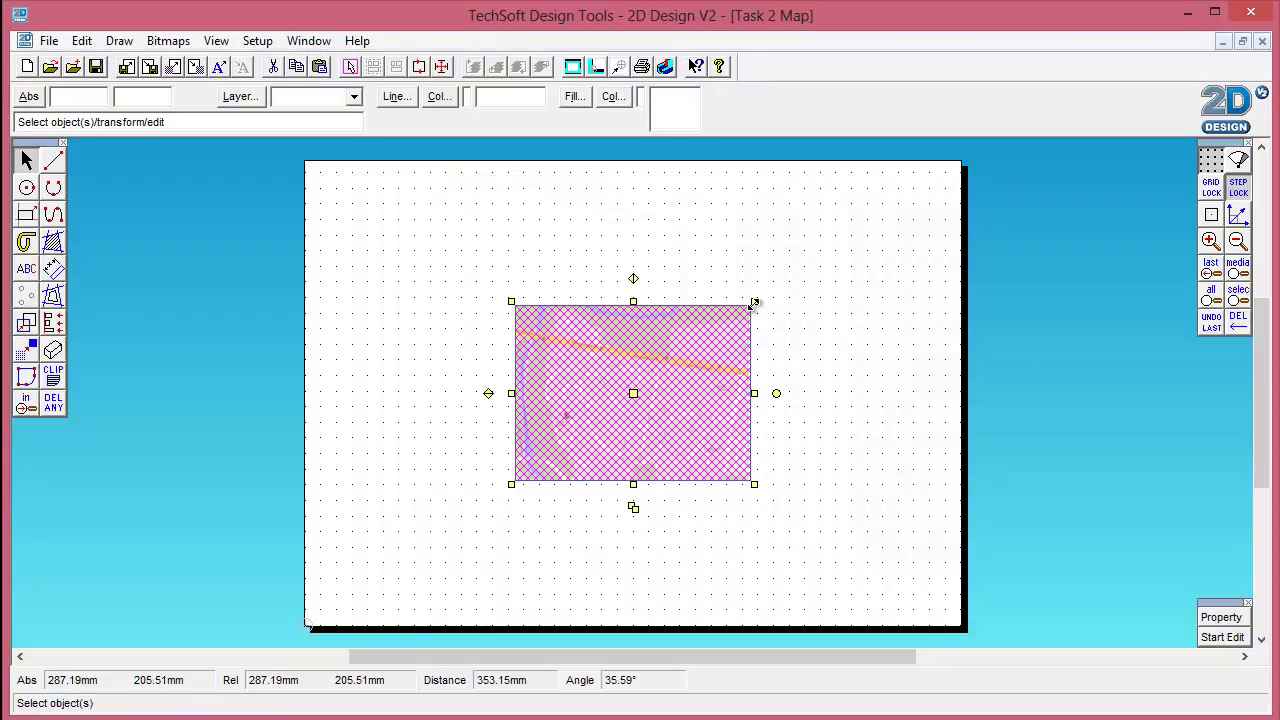
- Stretch the map's top-right and bottom-left corners to the sheet corners, centre it, and deselect
drag(754, 302, 933, 169)
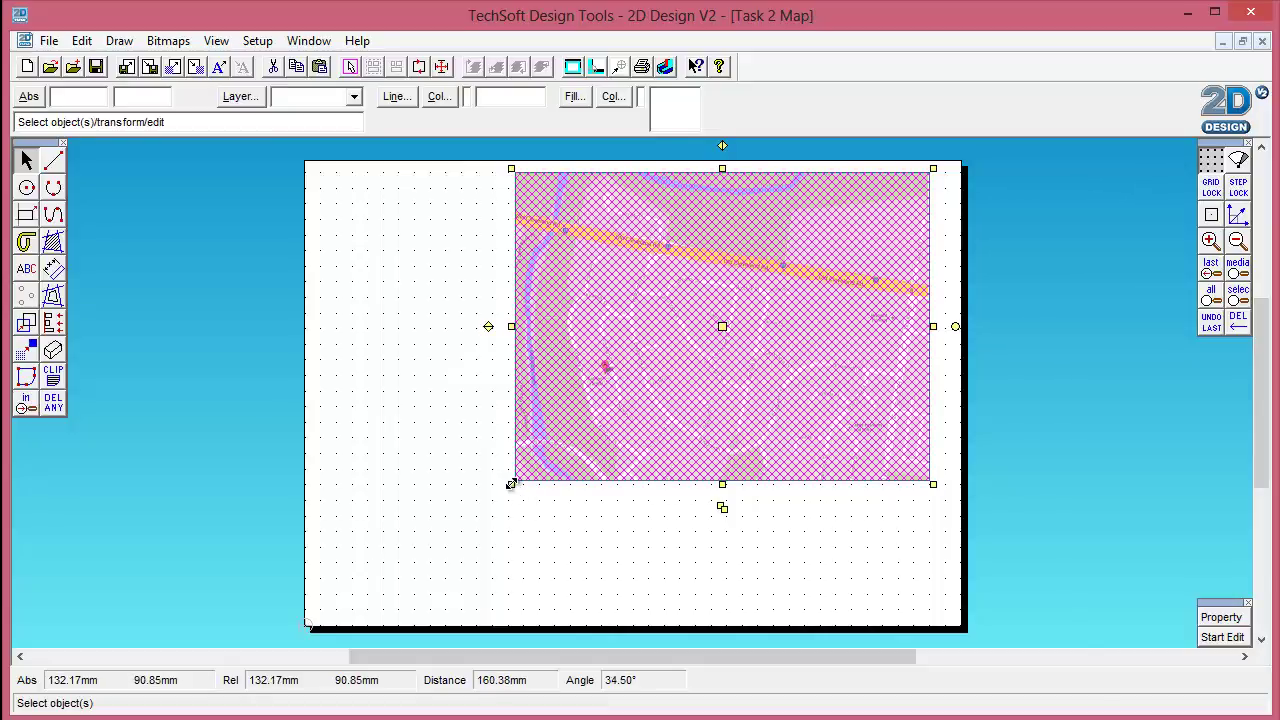
drag(511, 484, 315, 616)
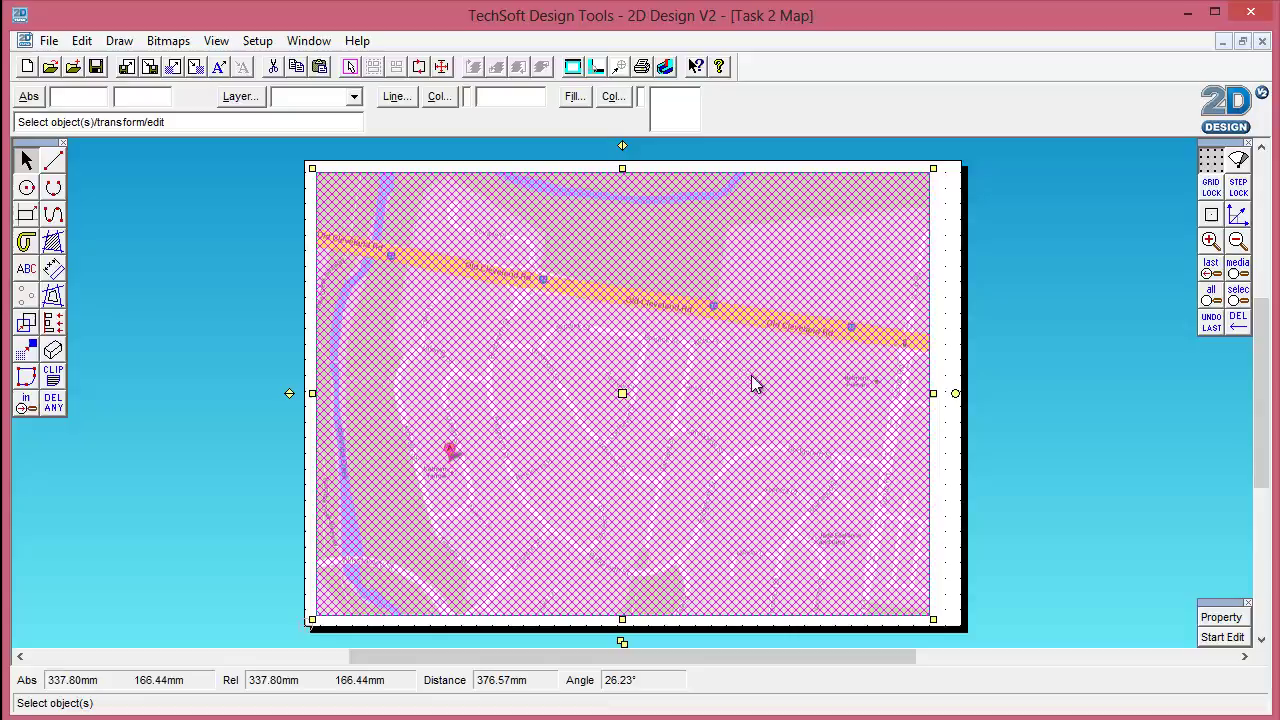
drag(622, 393, 637, 395)
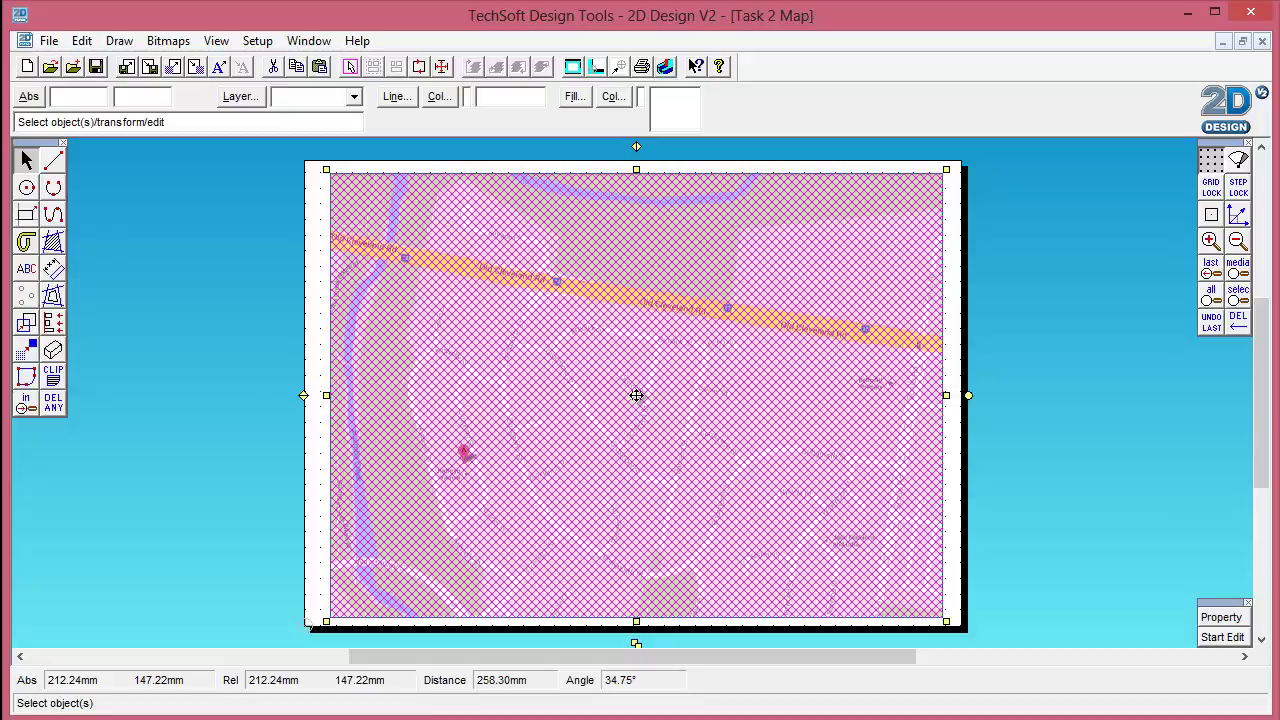
click(1058, 265)
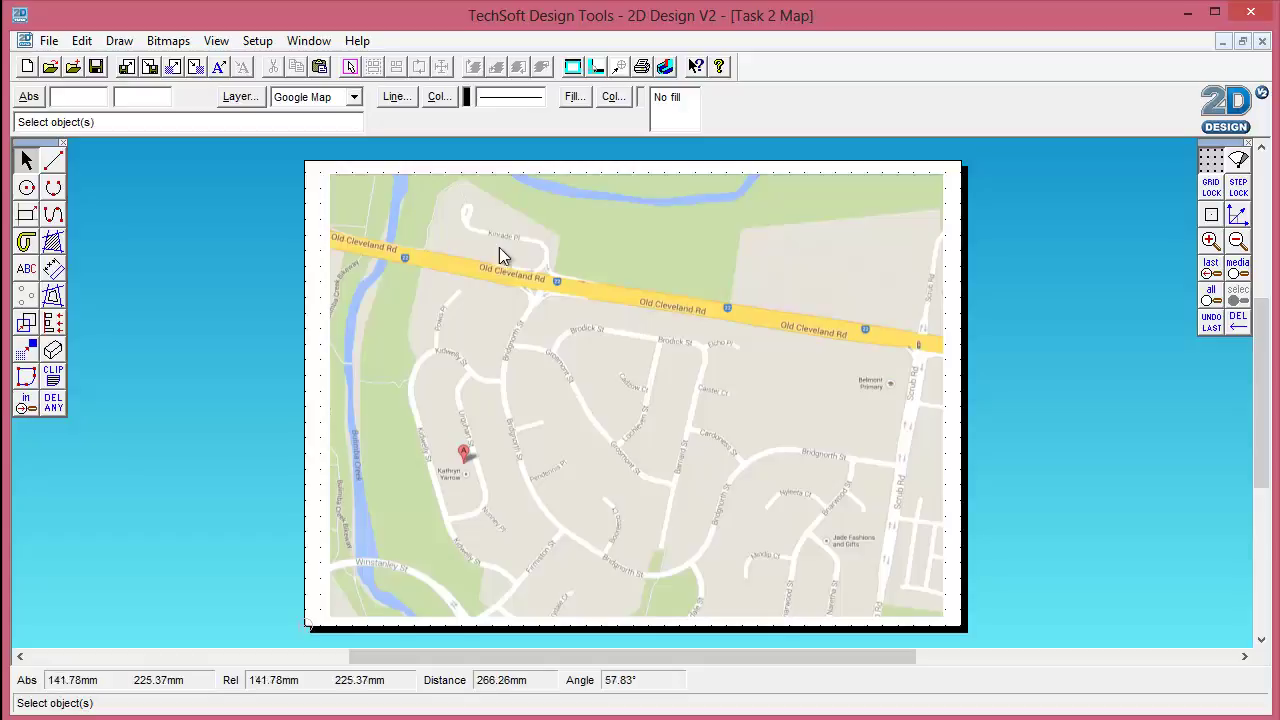
- Make My Drawing current, draw a diagonal test line over the map, and open Layers
click(354, 97)
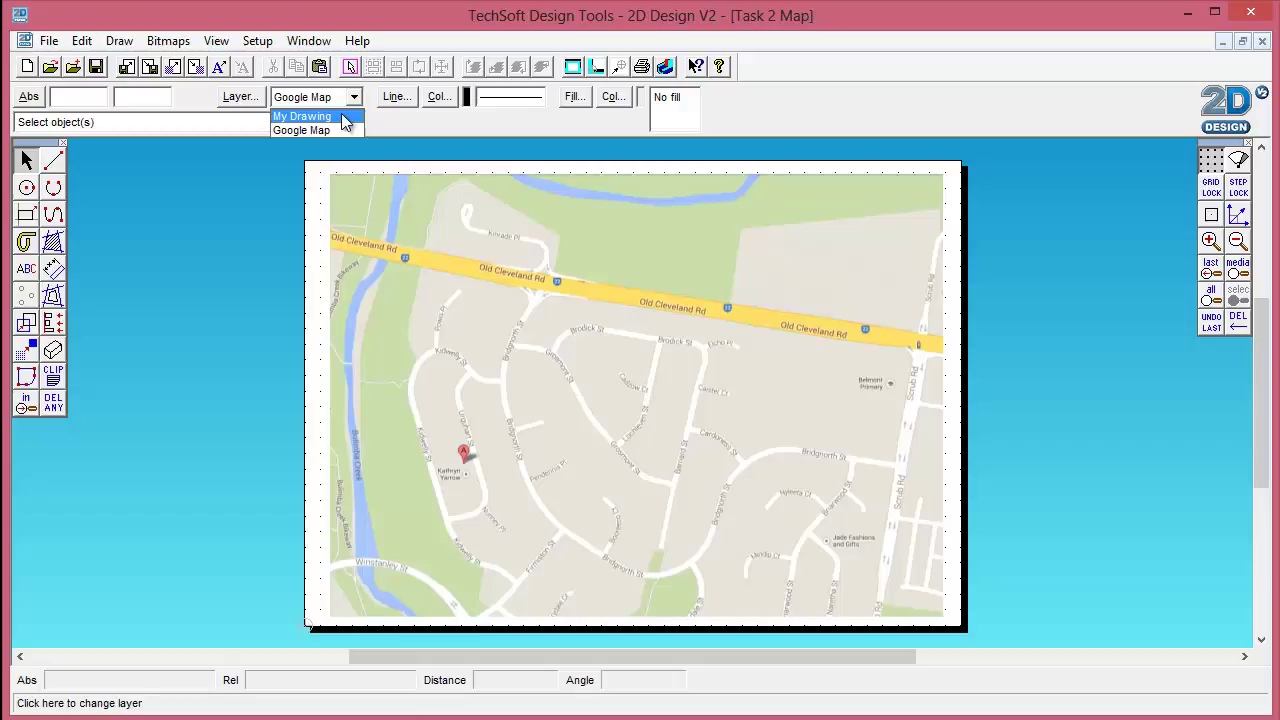
click(340, 116)
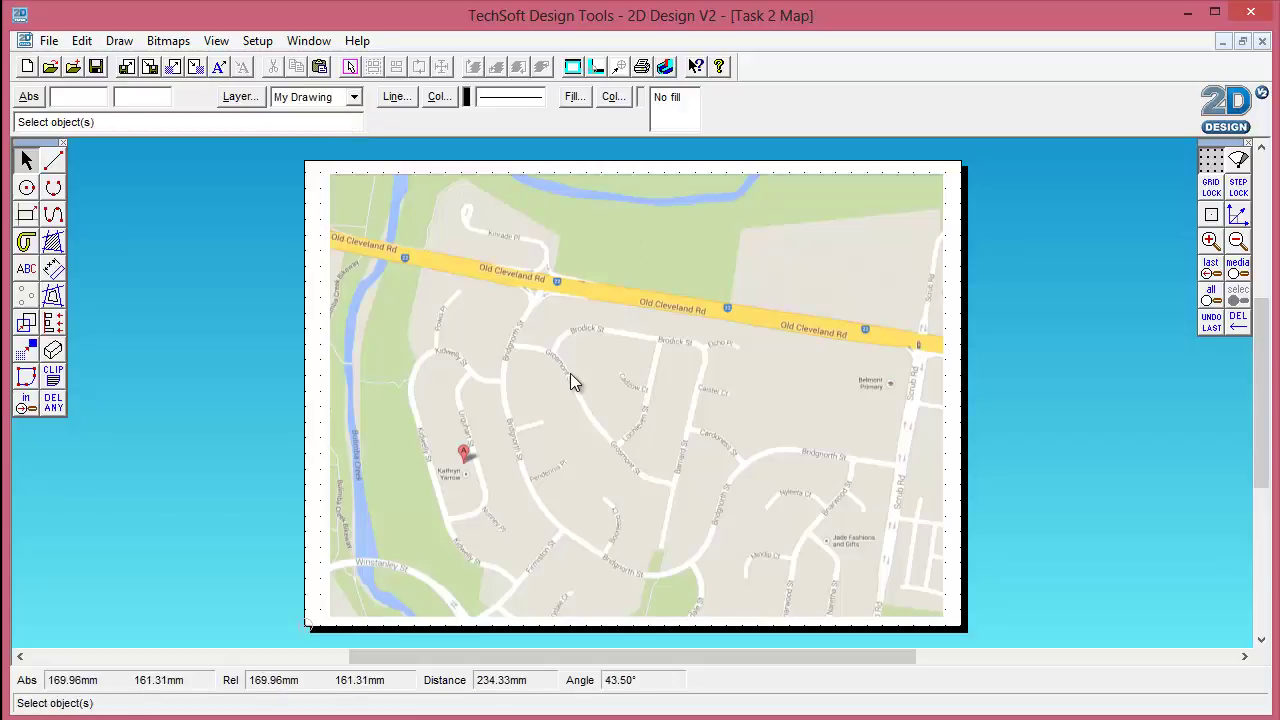
click(54, 160)
click(500, 223)
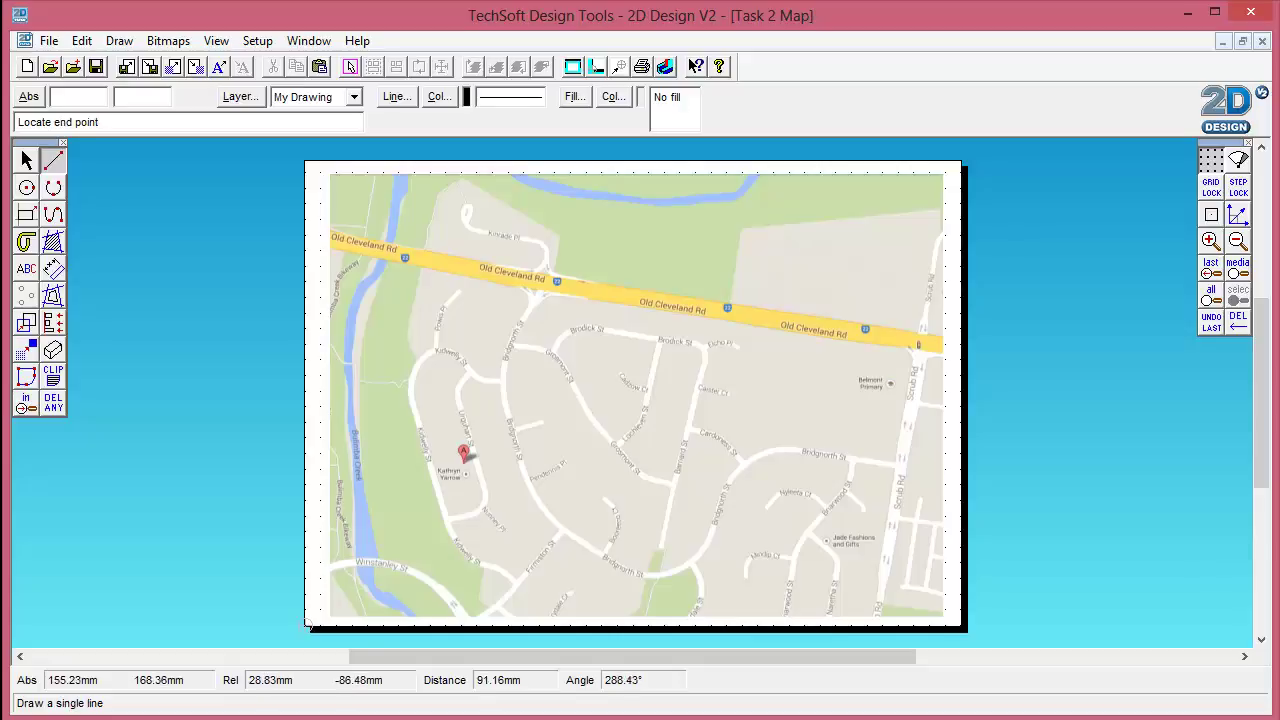
click(661, 428)
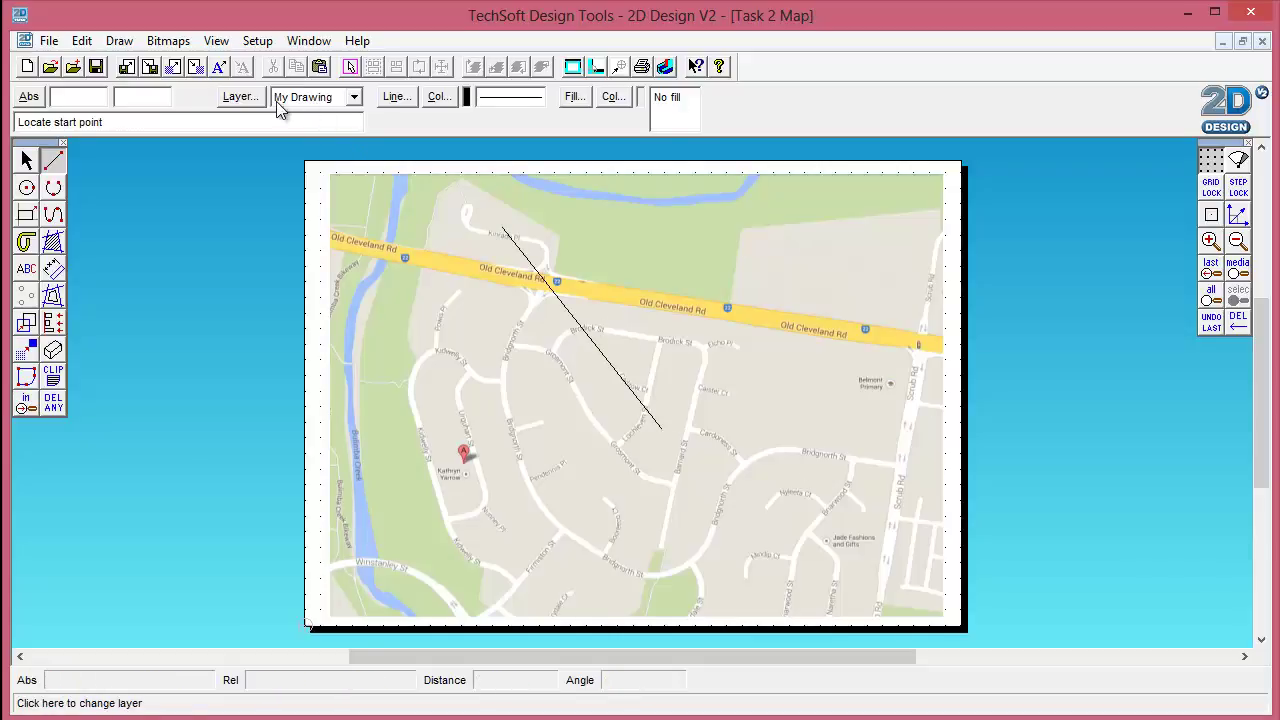
click(245, 99)
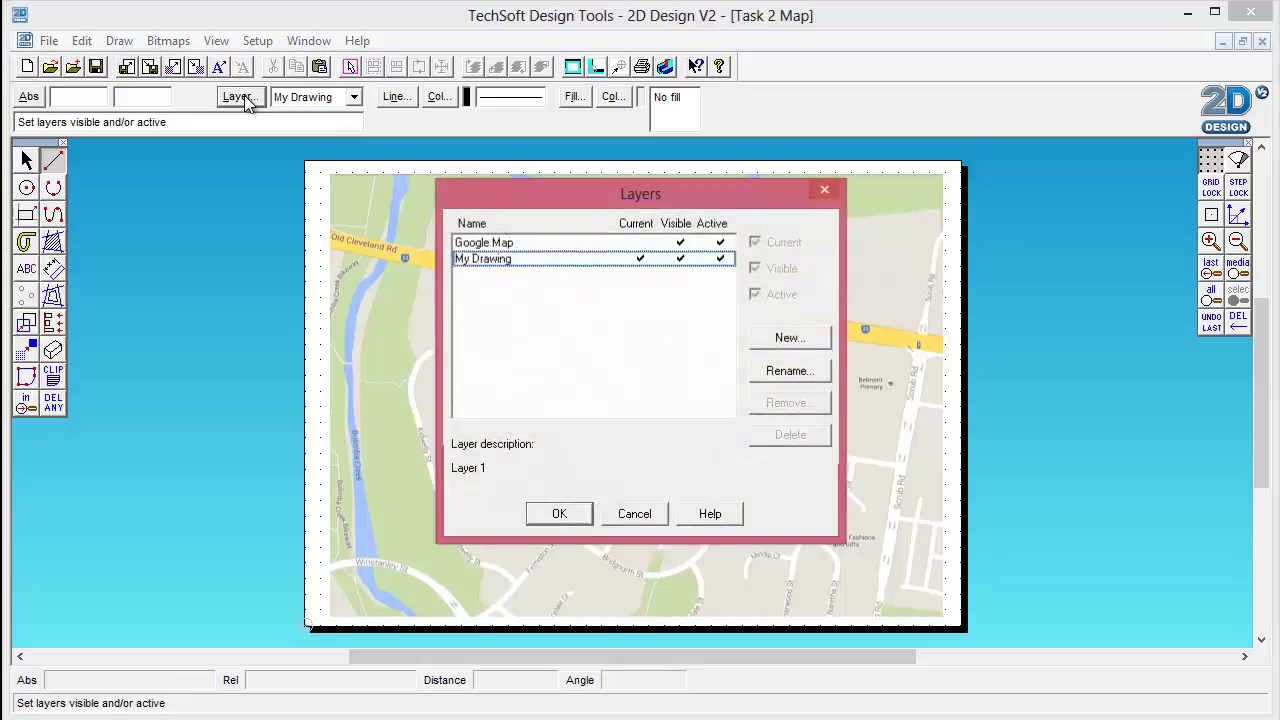
- Hide the Google Map layer by turning off its Visible setting
click(498, 243)
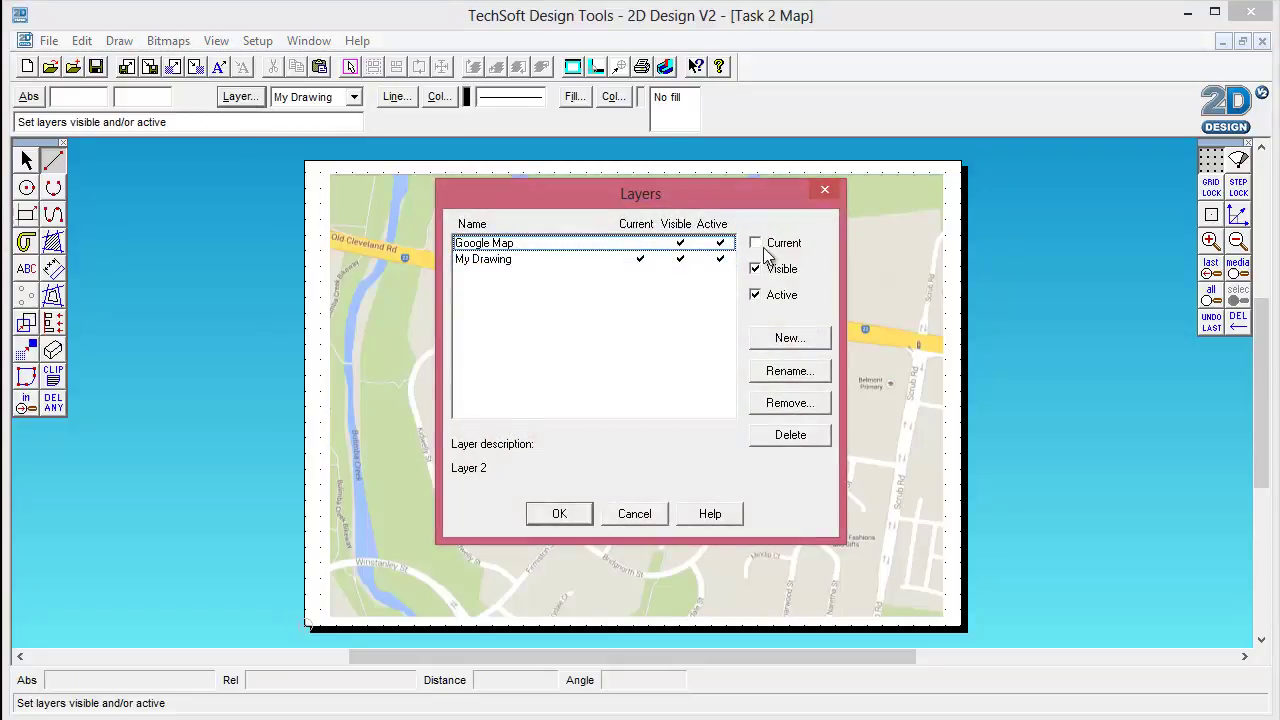
click(755, 269)
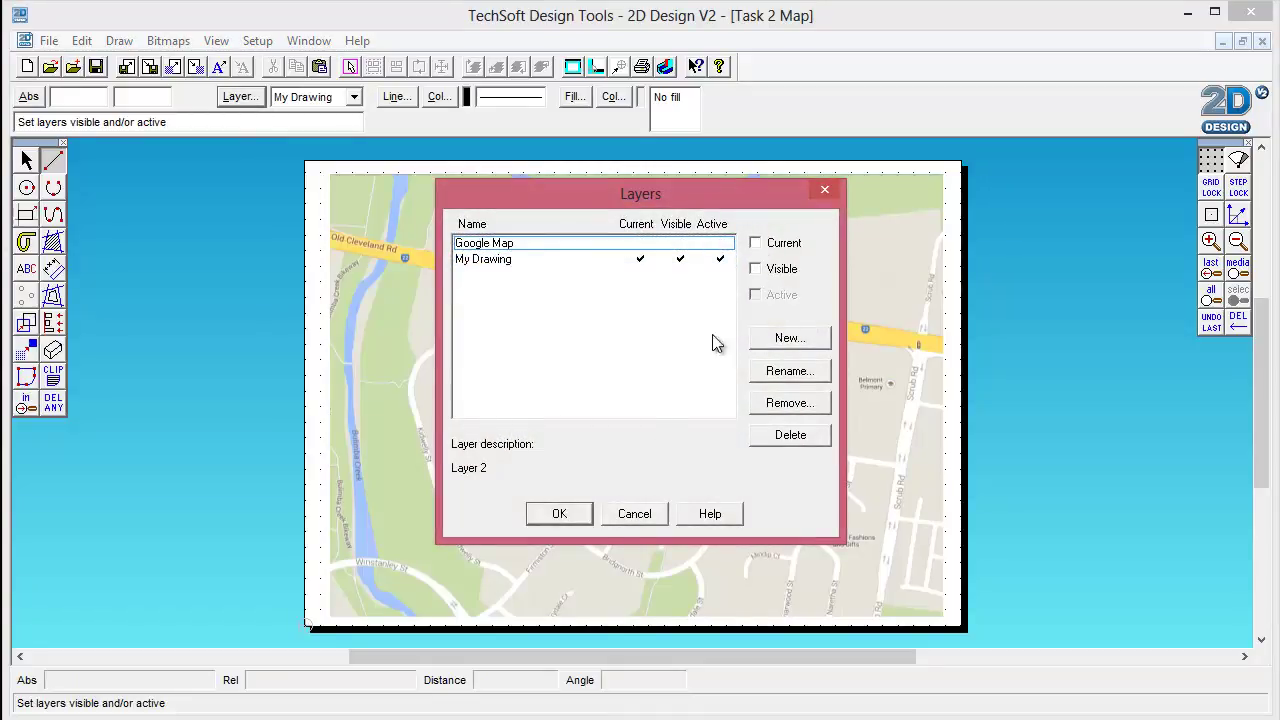
click(560, 514)
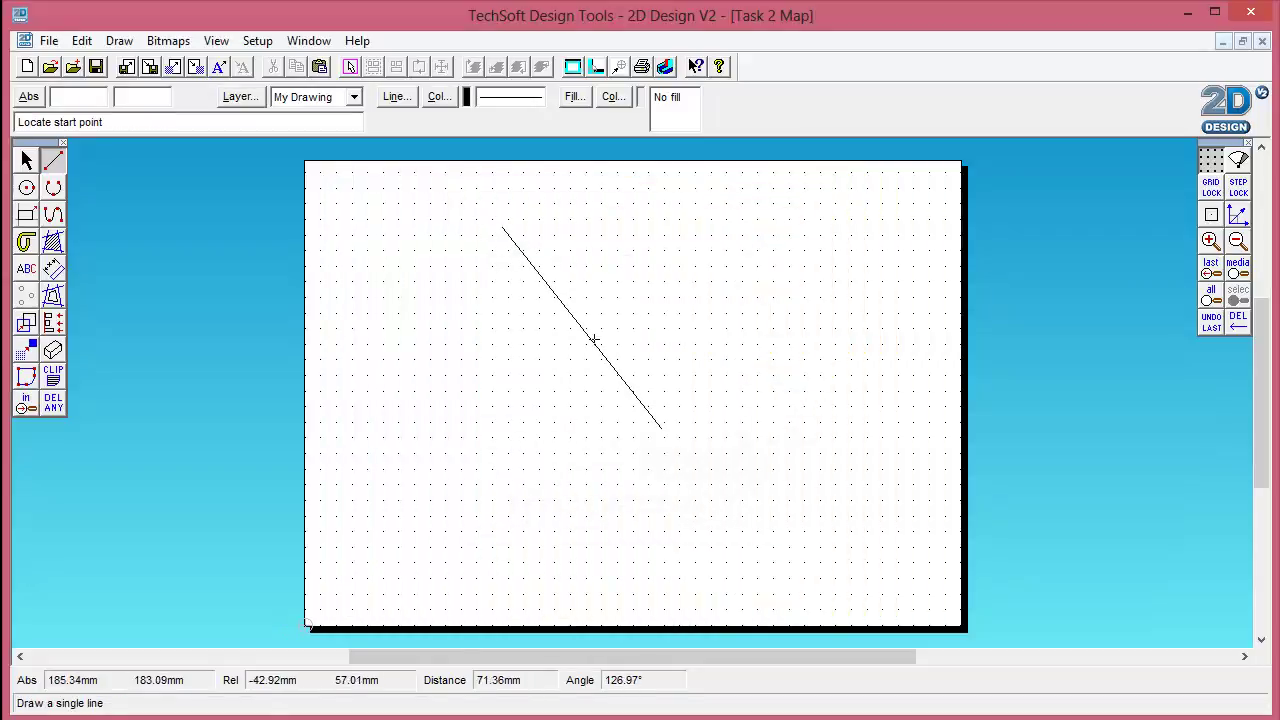
- Make the Google Map layer visible again, then delete the diagonal test line
click(245, 96)
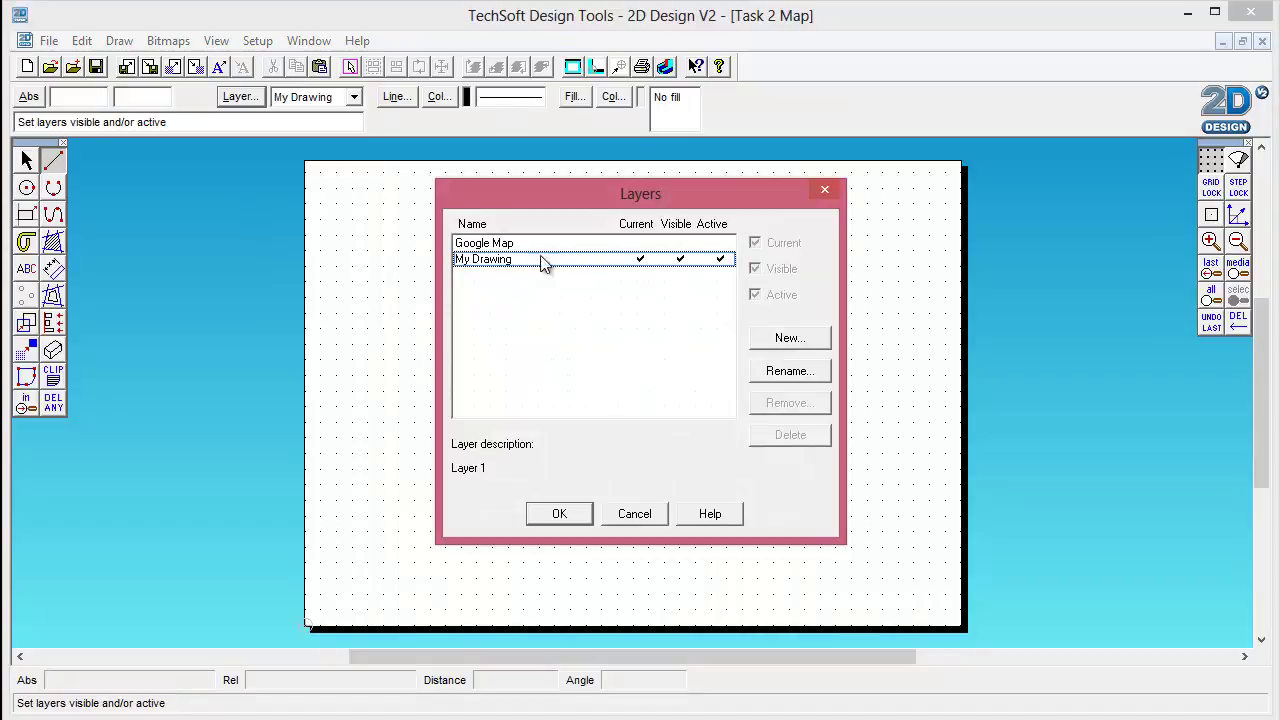
click(500, 244)
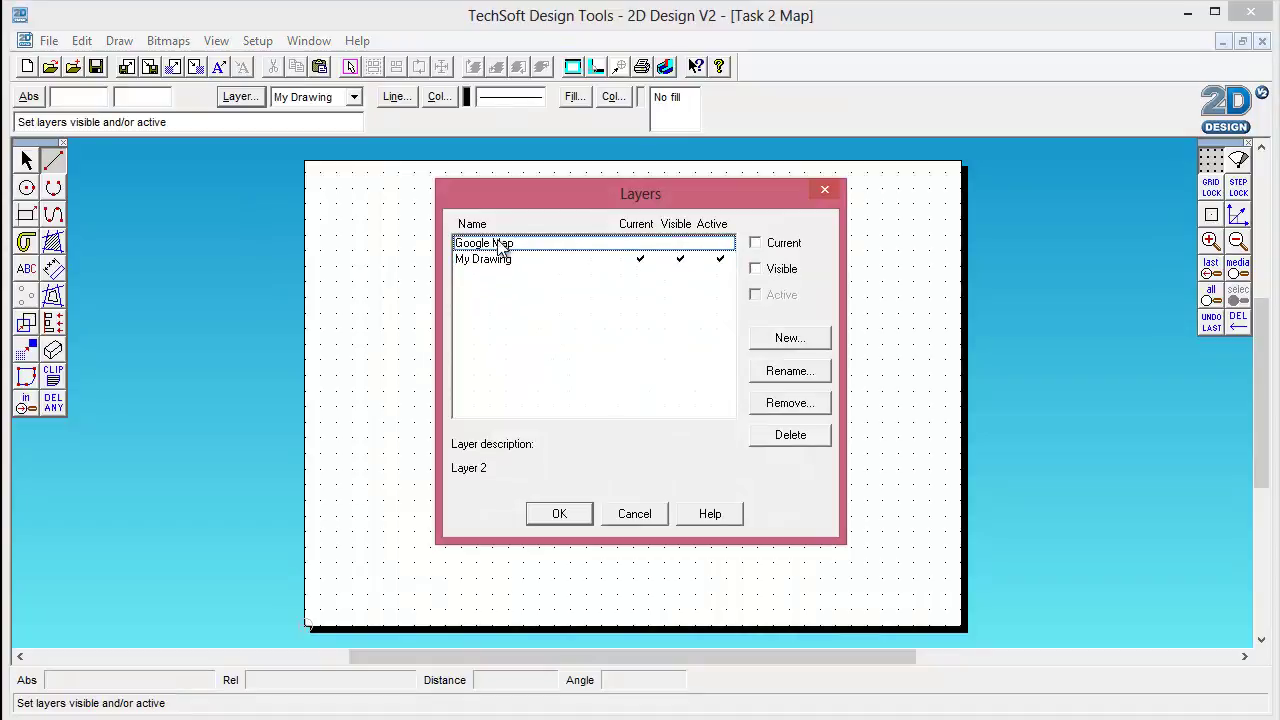
click(756, 270)
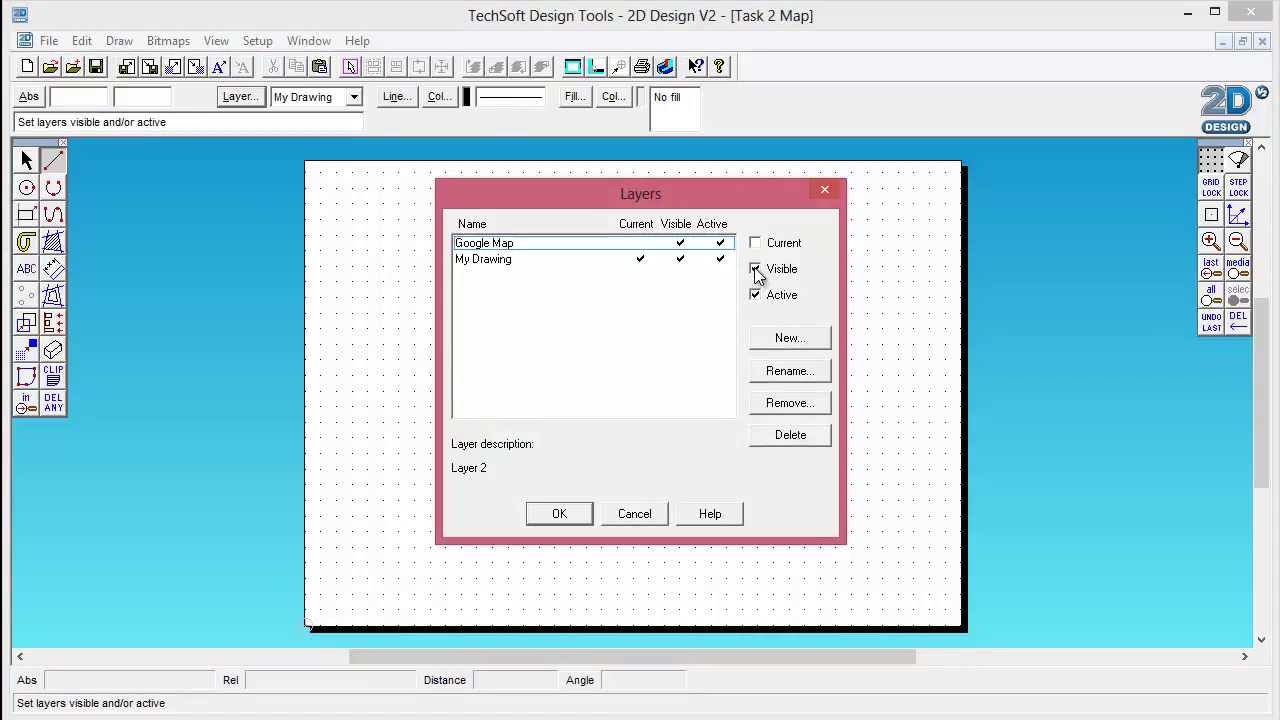
click(559, 514)
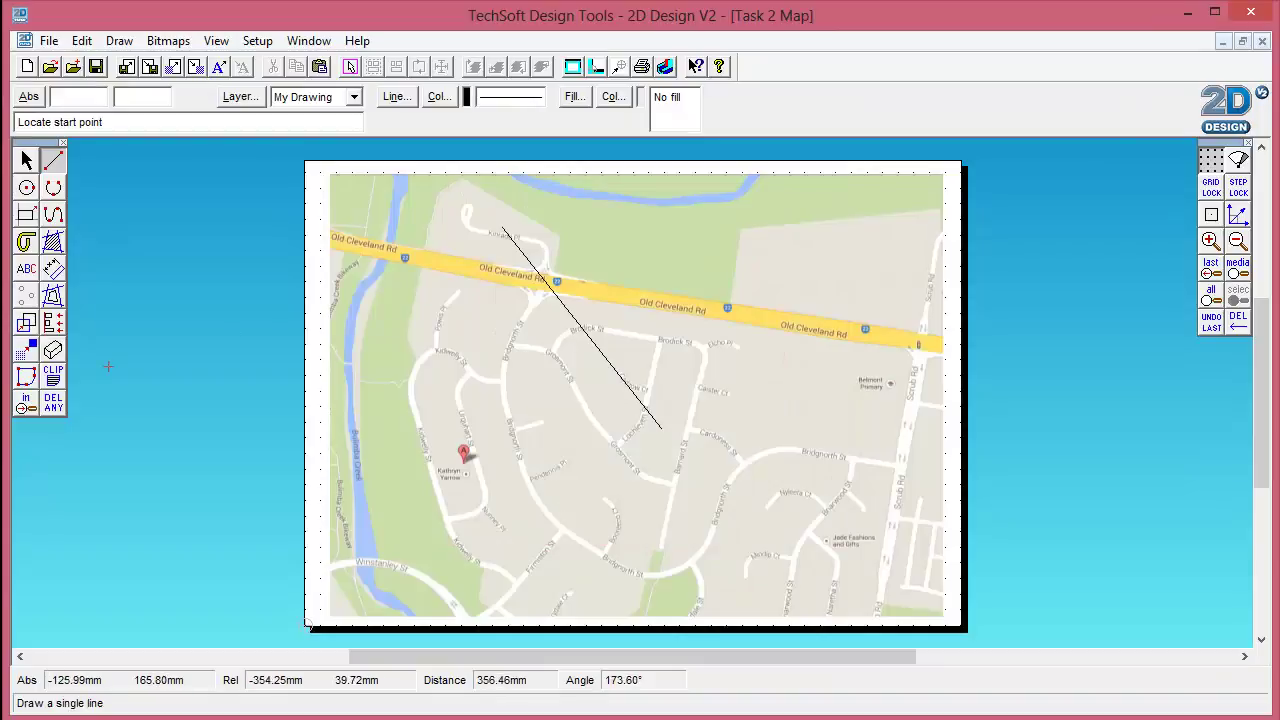
click(53, 405)
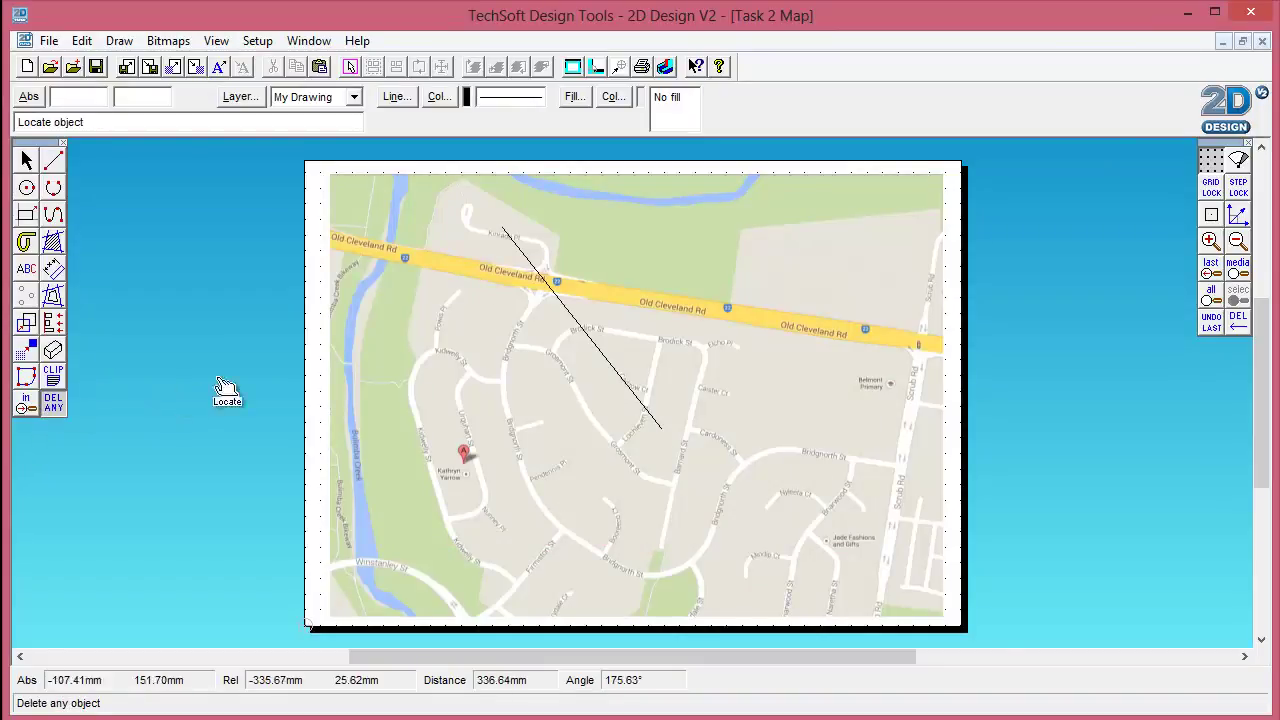
click(542, 281)
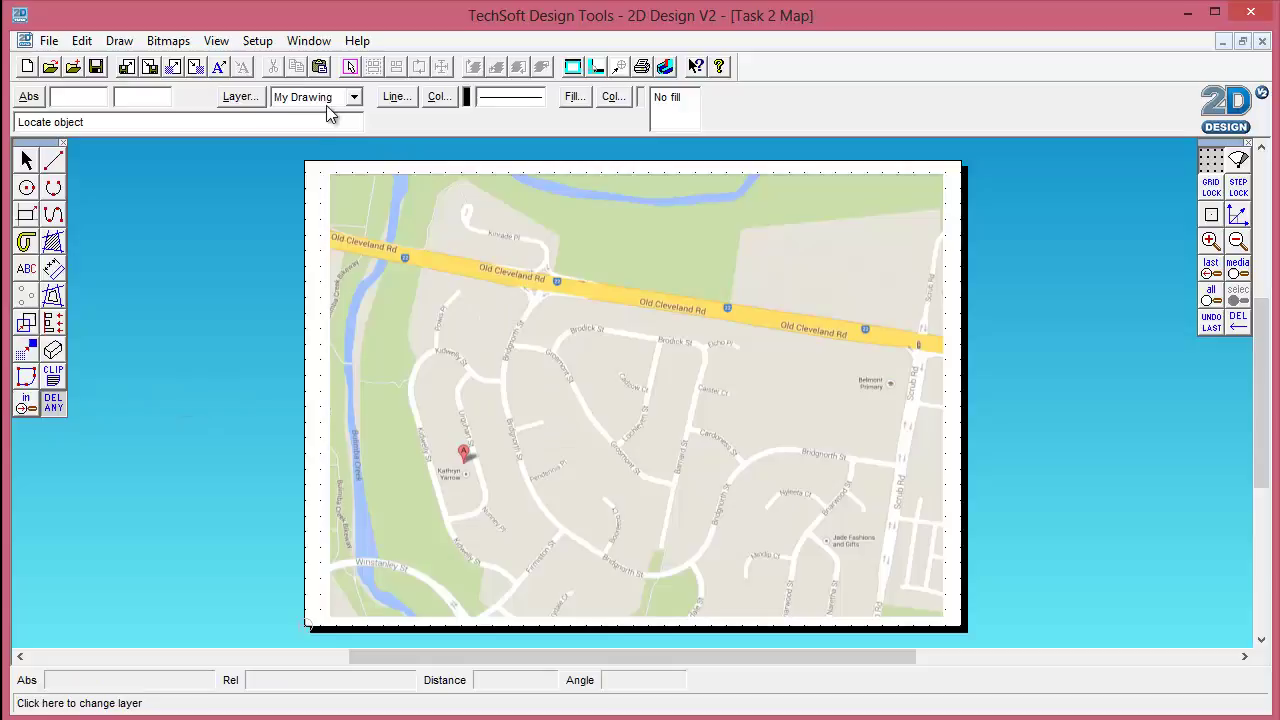